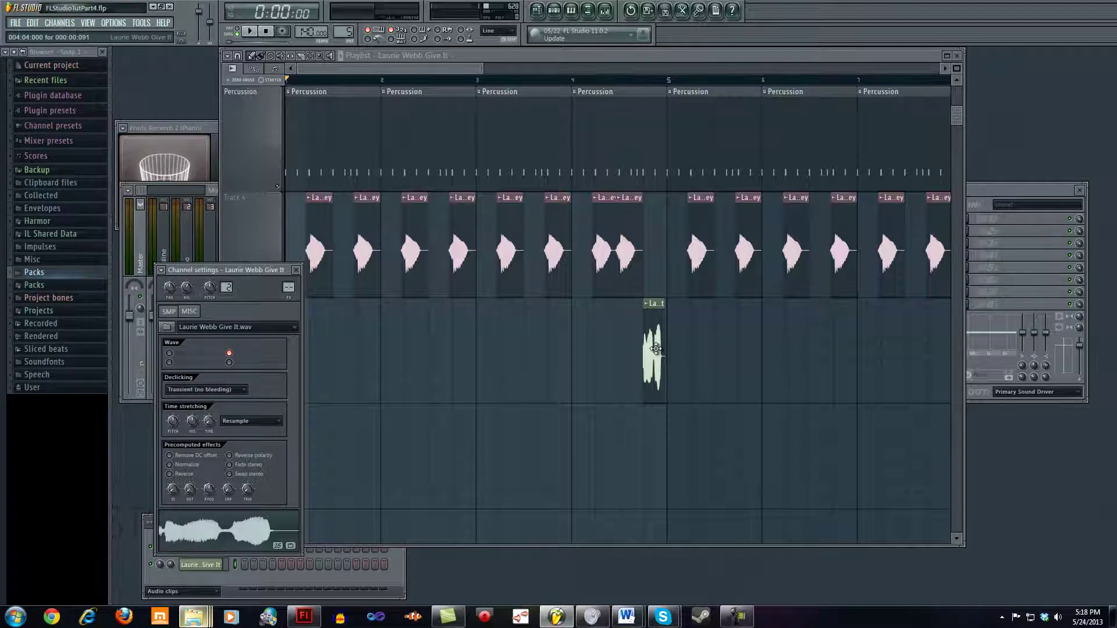
Move the Give It vocal clip up onto Track 4 at the end of bar 4 and play from bar 4.
left_click_drag(658, 369, 654, 263)
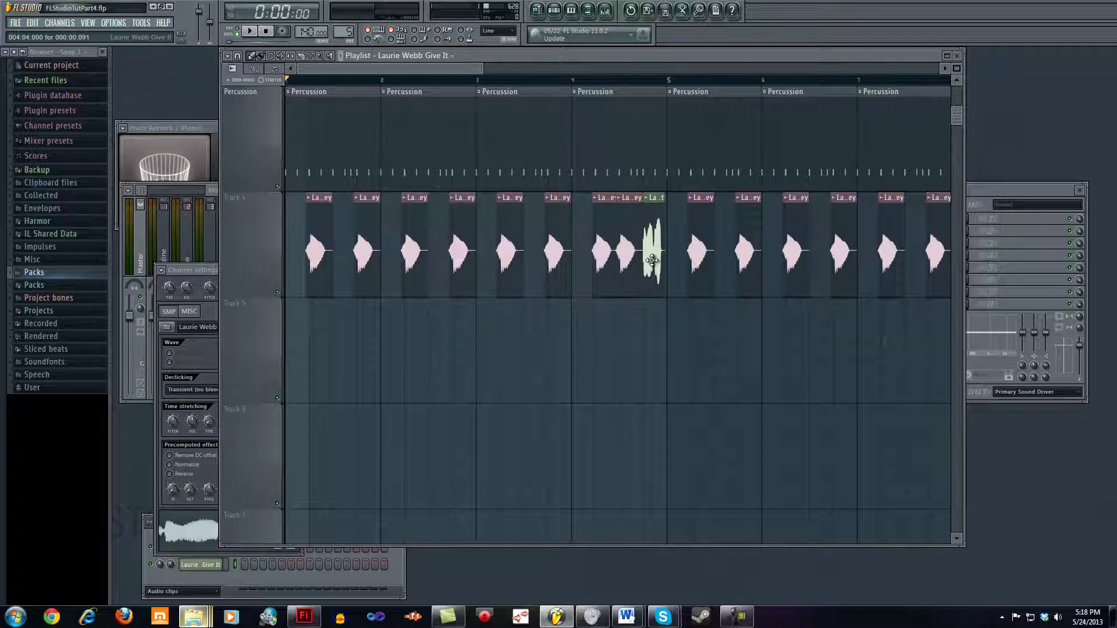
left_click(575, 80)
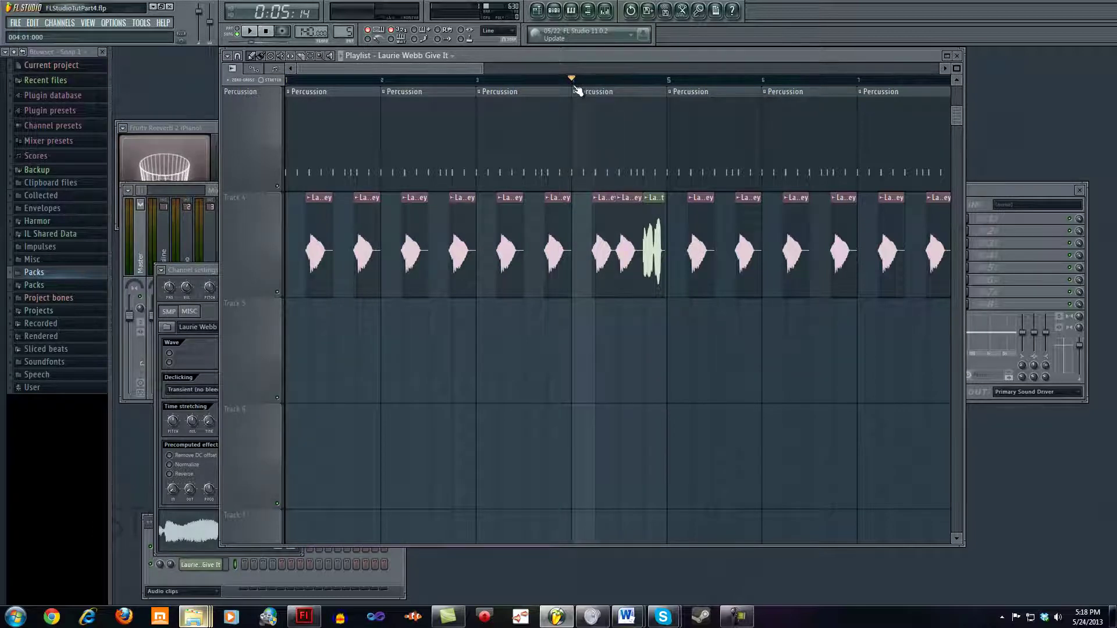
left_click(249, 31)
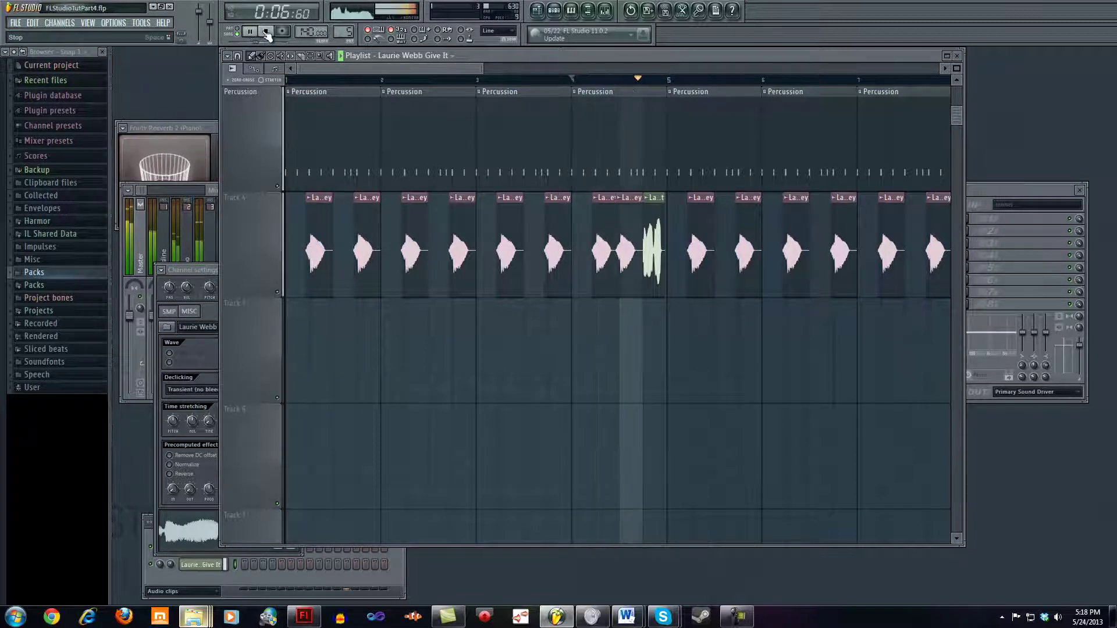
left_click(266, 31)
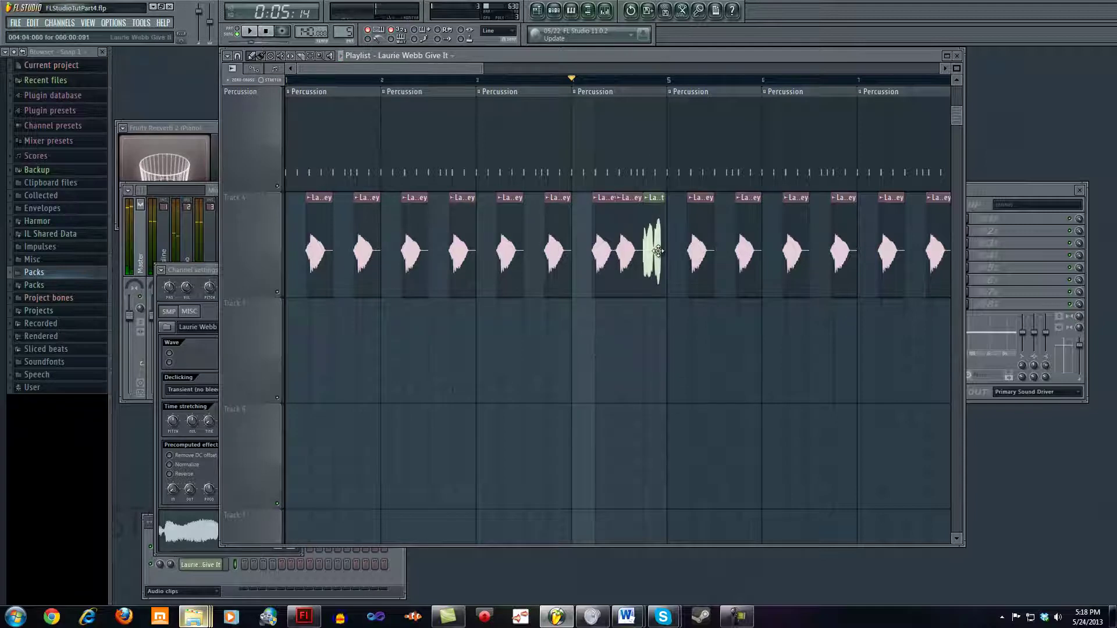
Close the Give It channel settings and listen to the playlist again from bar 4.
left_click(180, 288)
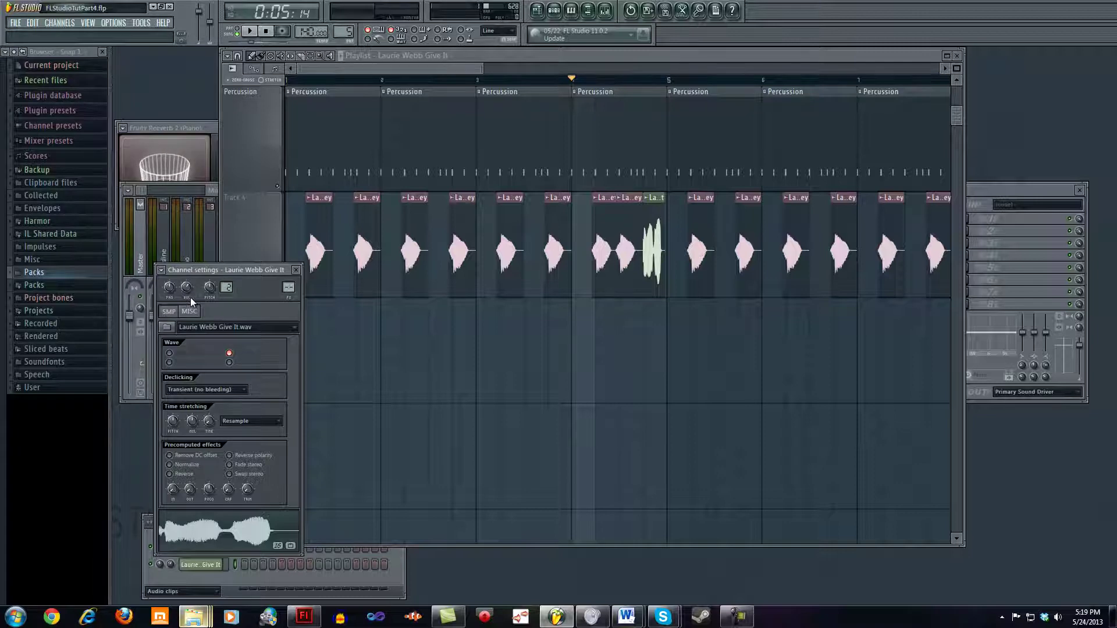
left_click(297, 270)
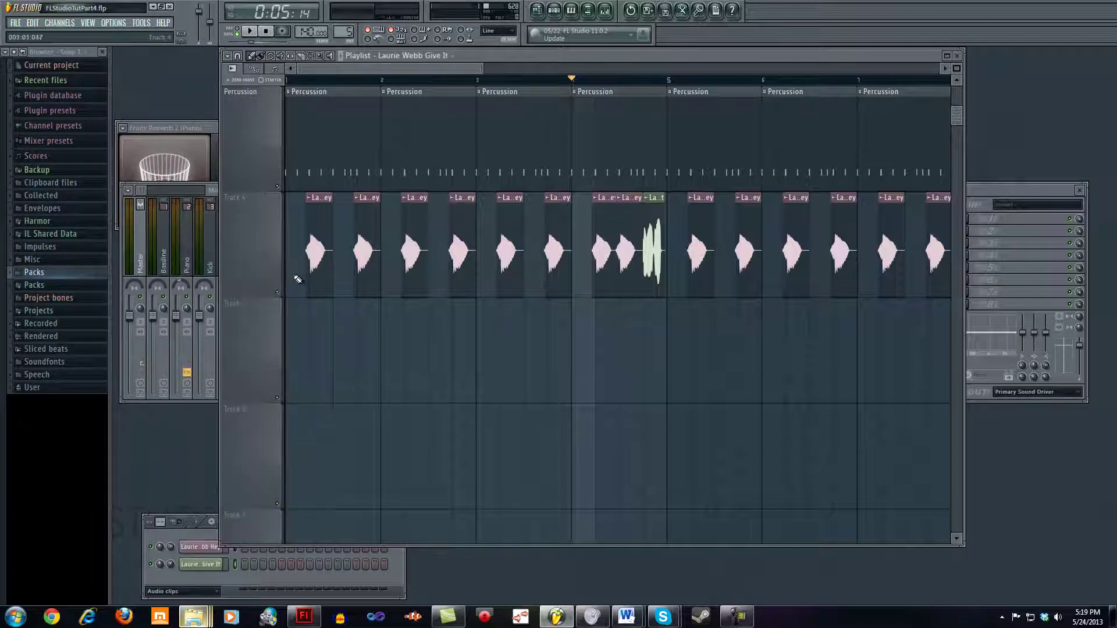
left_click(250, 32)
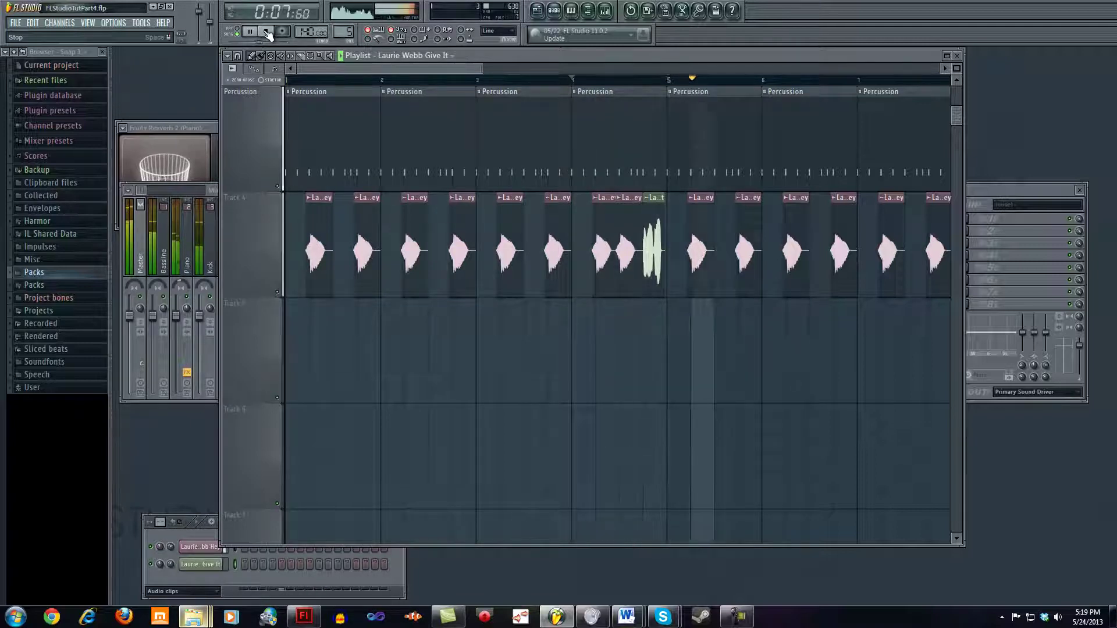
left_click(267, 32)
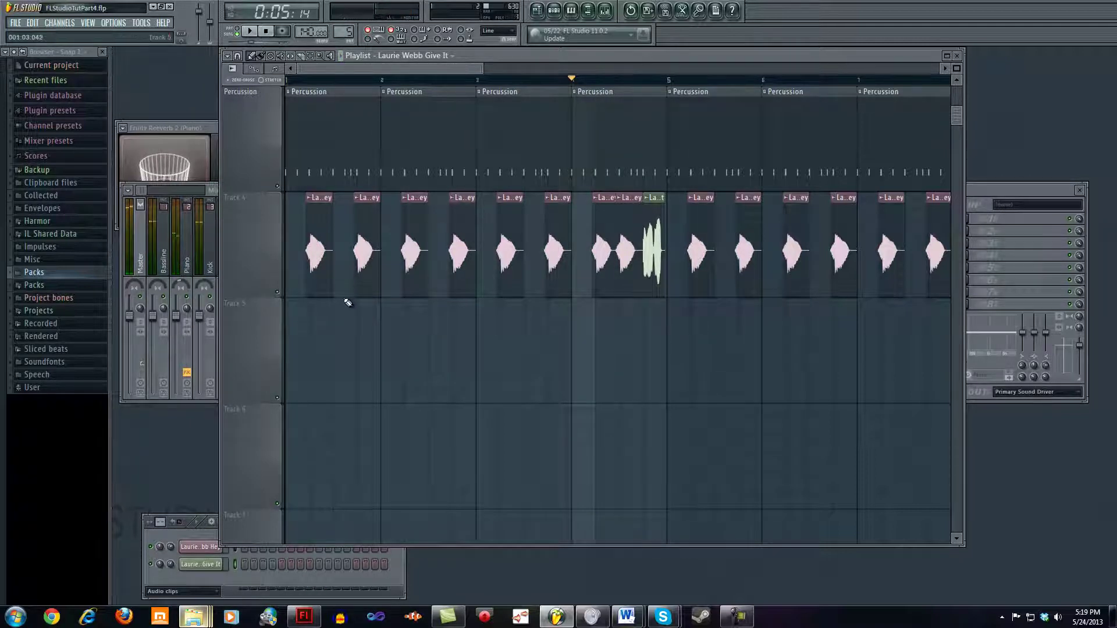
Route both the Hey and Give It vocal channels to mixer track 6.
double_click(319, 246)
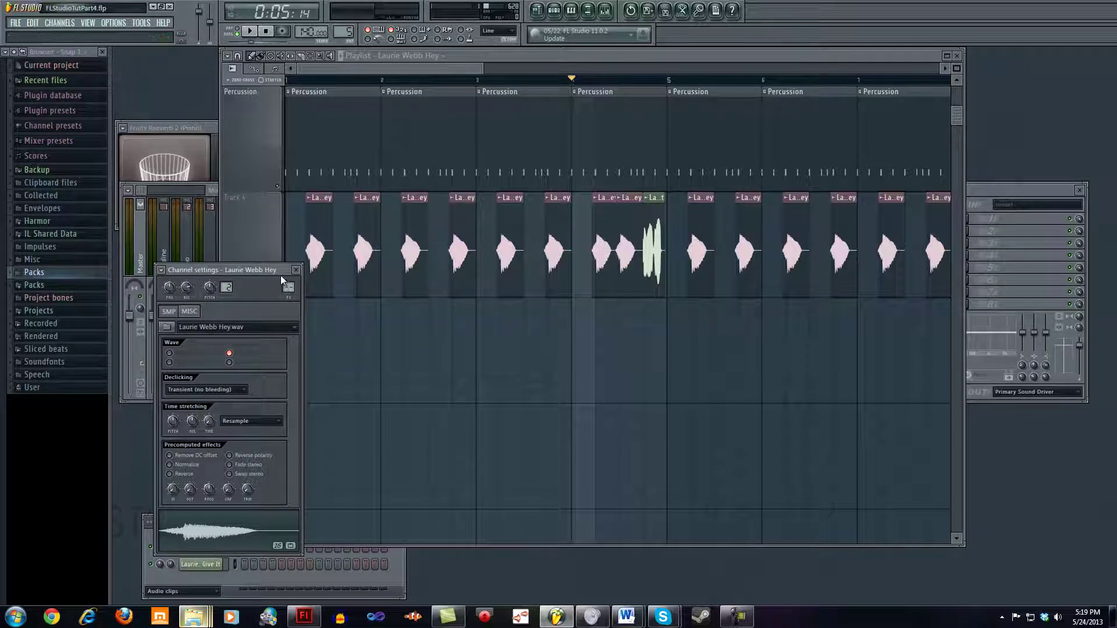
left_click_drag(284, 270, 270, 273)
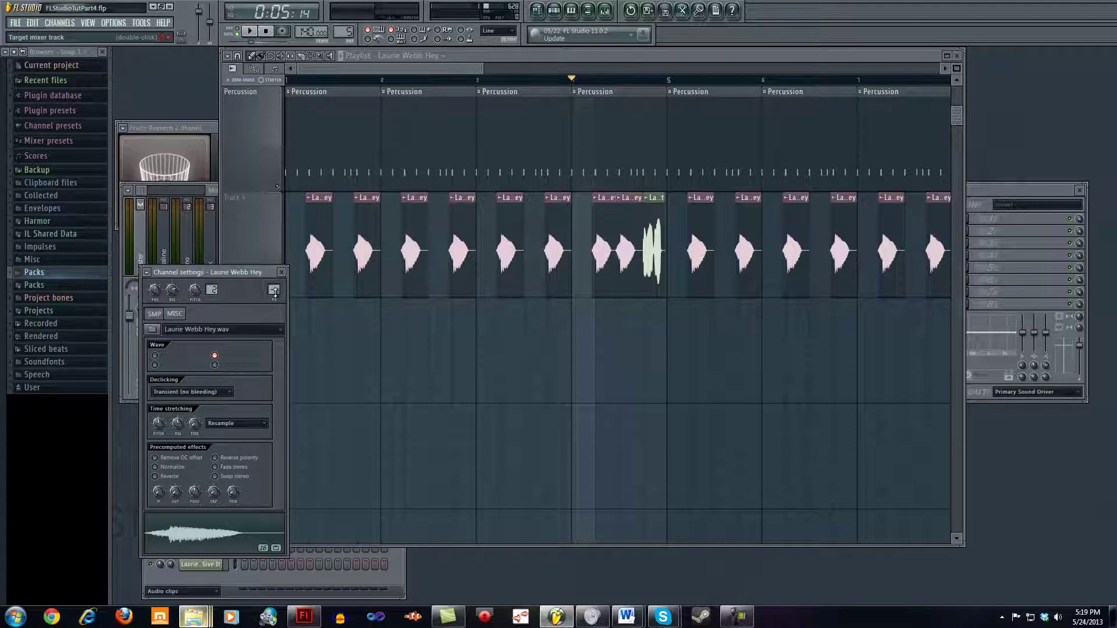
left_click_drag(275, 290, 282, 271)
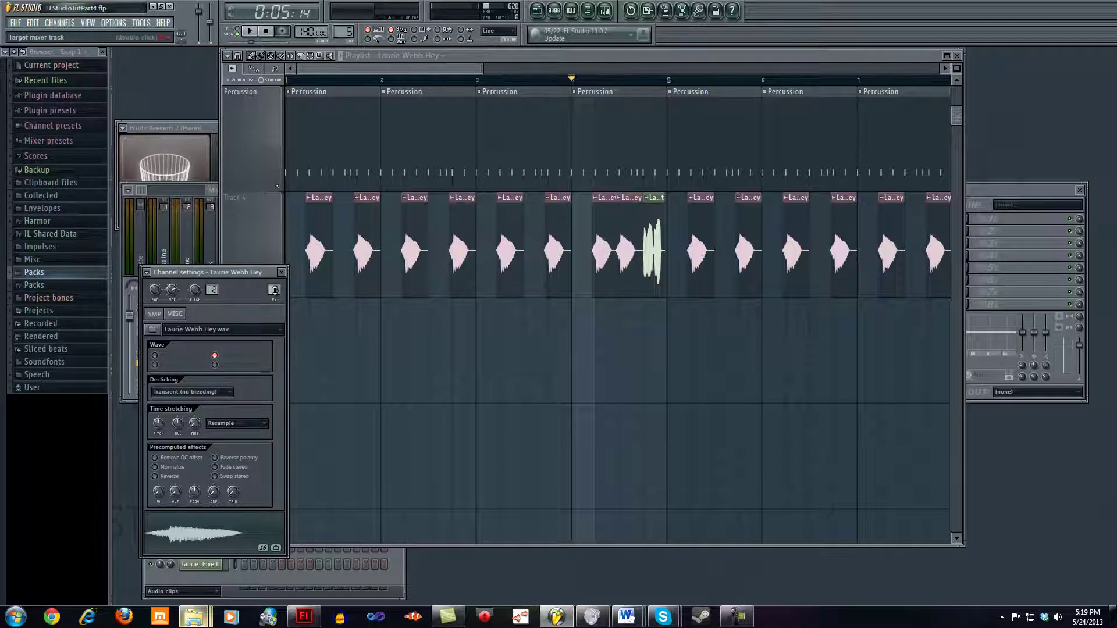
left_click(657, 252)
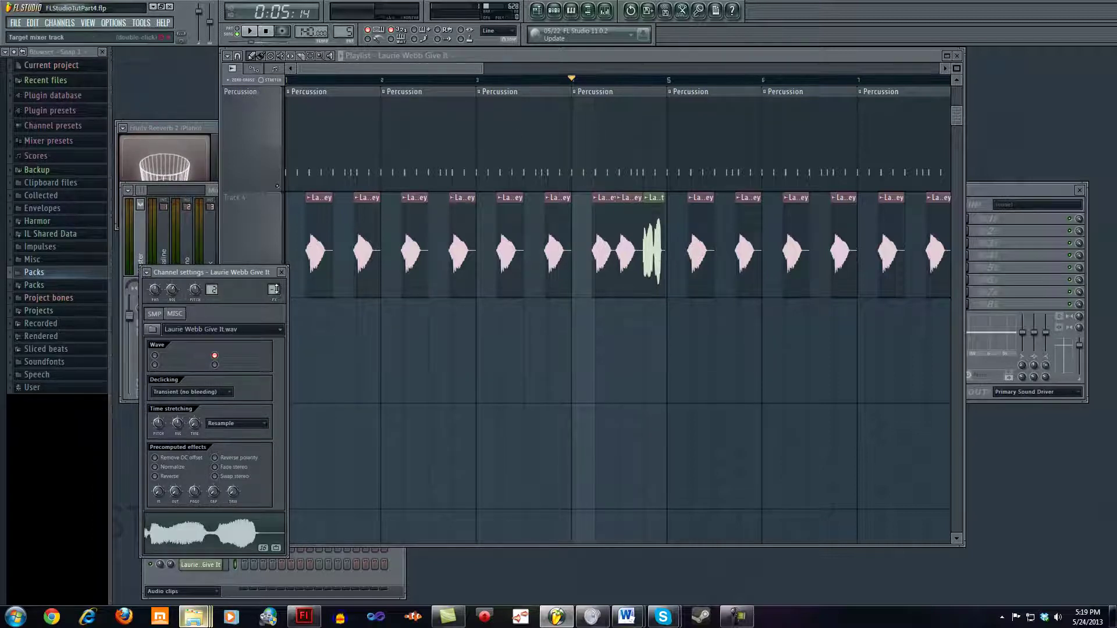
left_click_drag(274, 289, 288, 260)
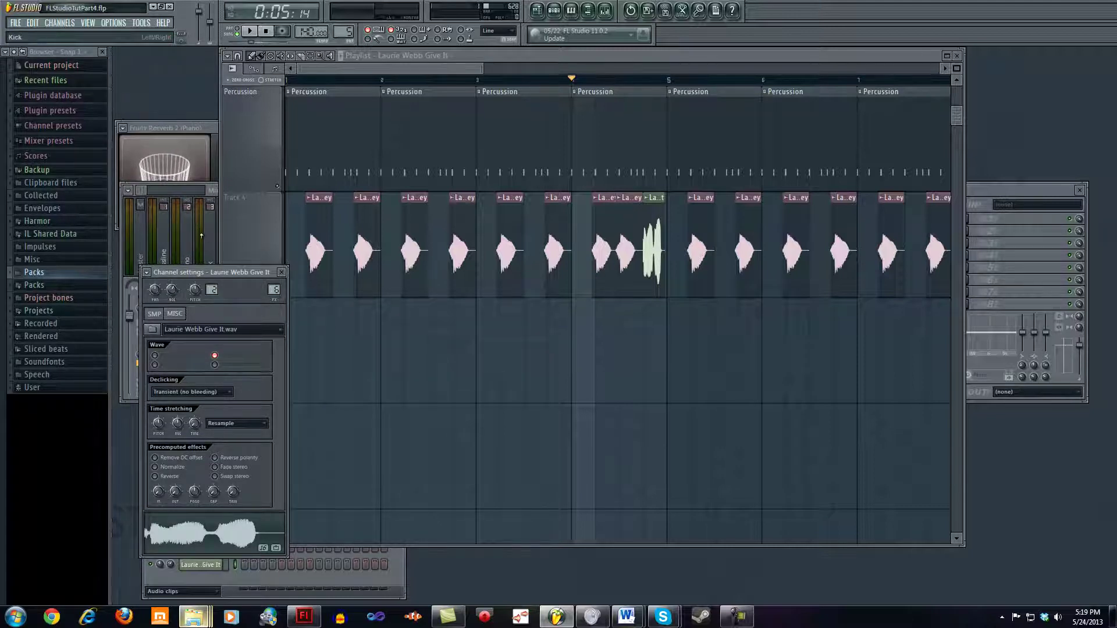
left_click(283, 273)
Rename playlist Track 4 as Vocal Clips.
right_click(268, 198)
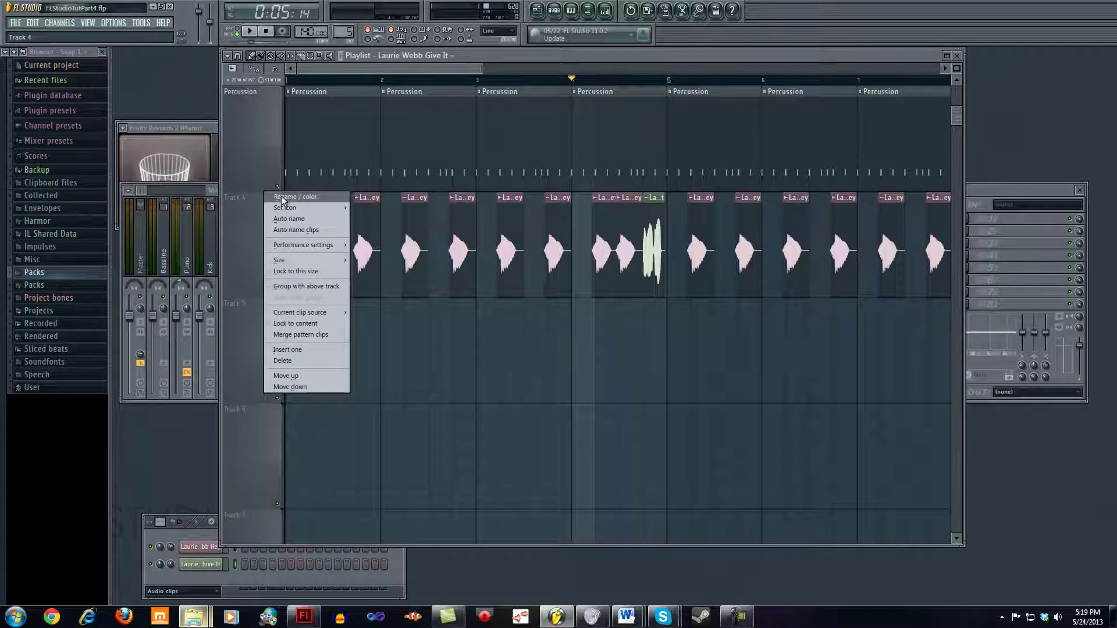
left_click(283, 197)
type("Voca")
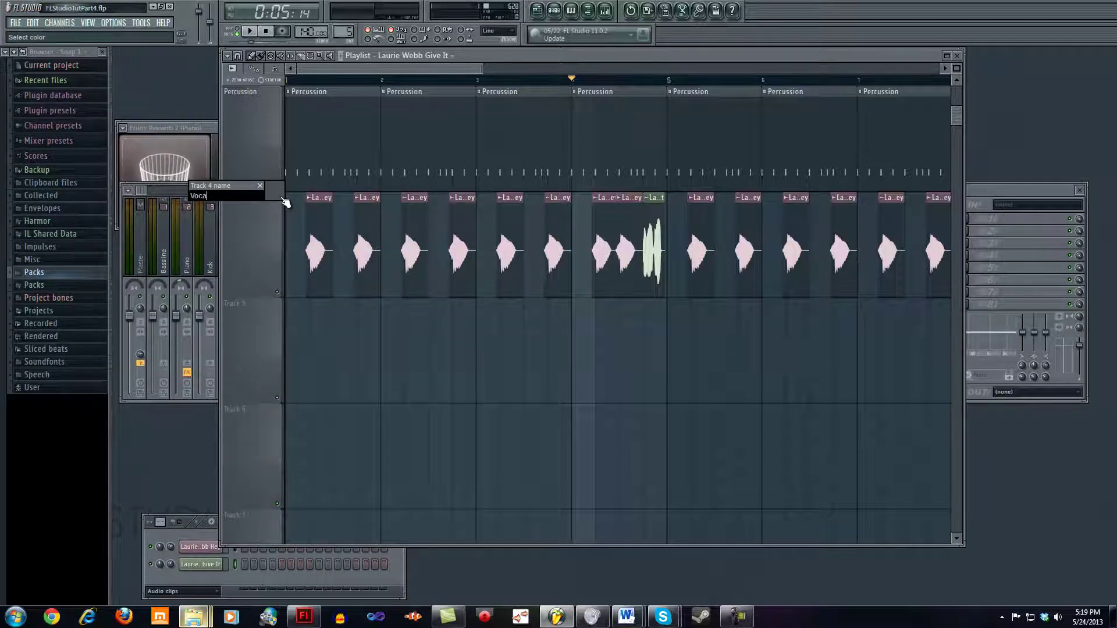
type("l Clips")
key("Return")
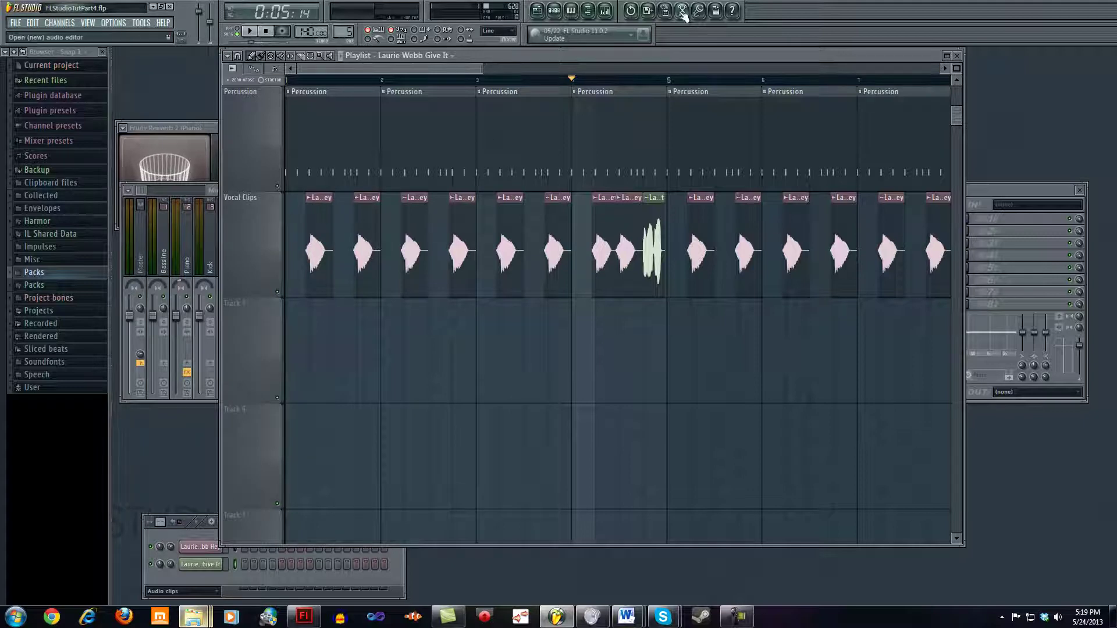
Rename mixer track Insert 6 as Vocal Clips.
left_click(605, 10)
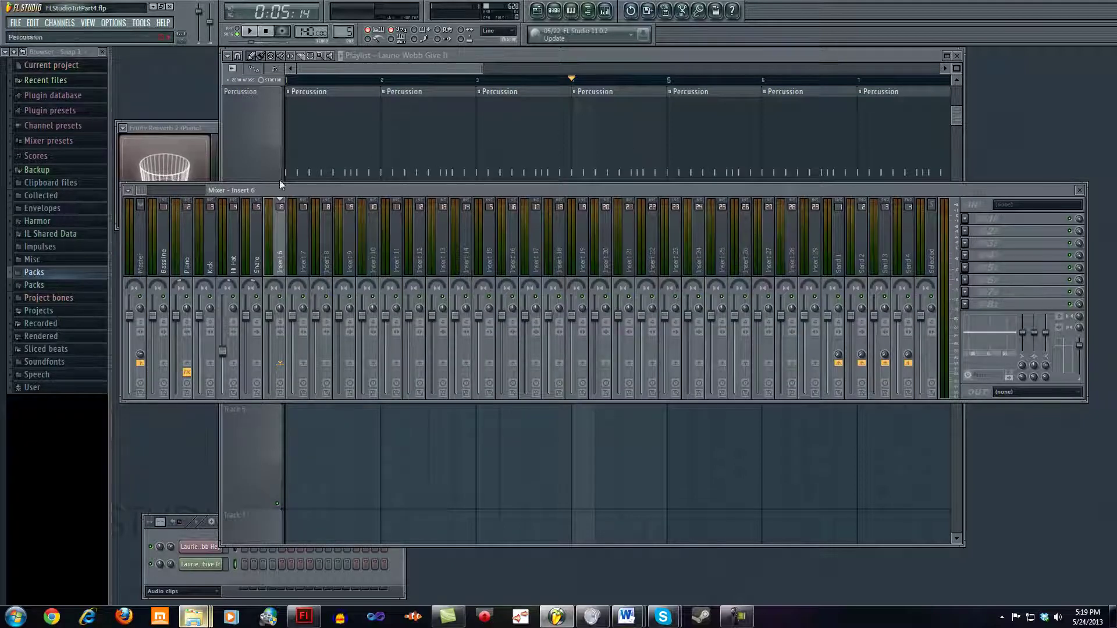
right_click(276, 252)
left_click(340, 288)
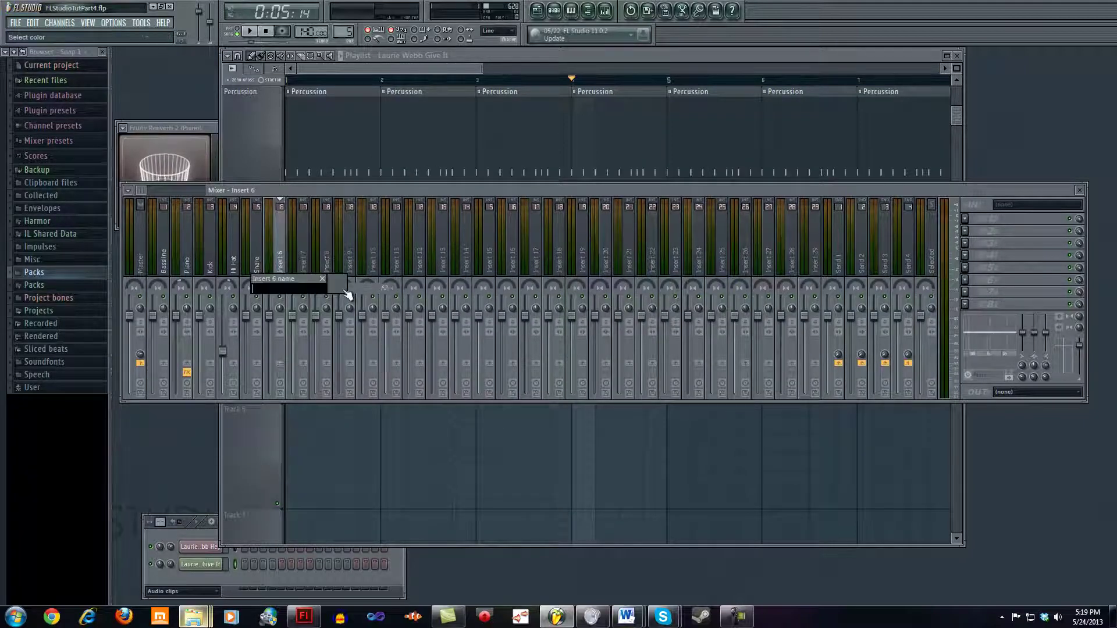
type("Vocal Clips")
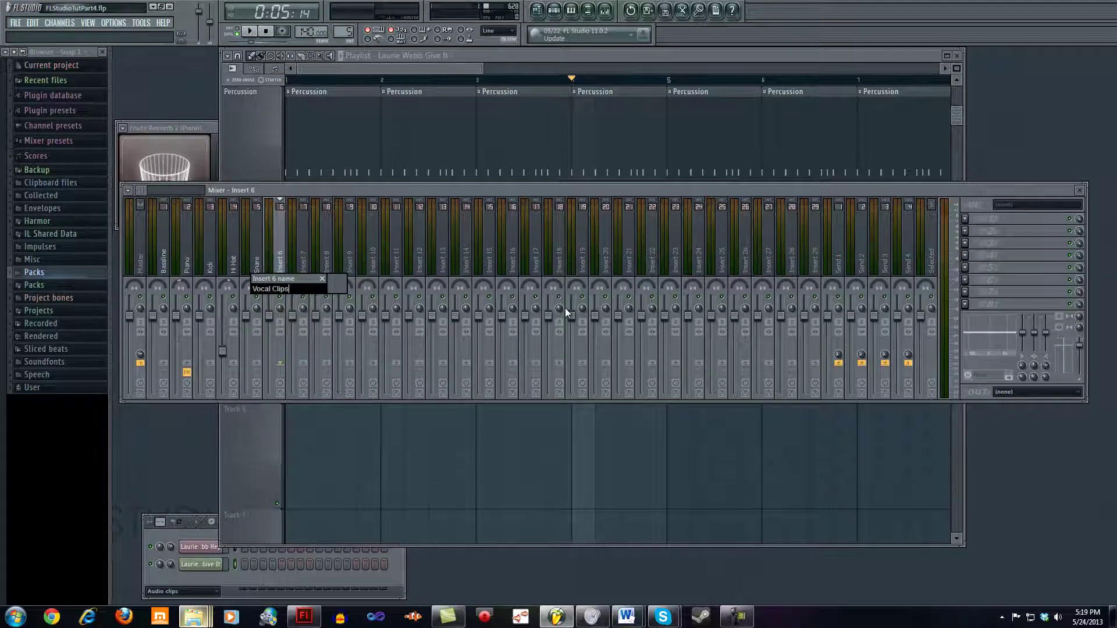
key("Return")
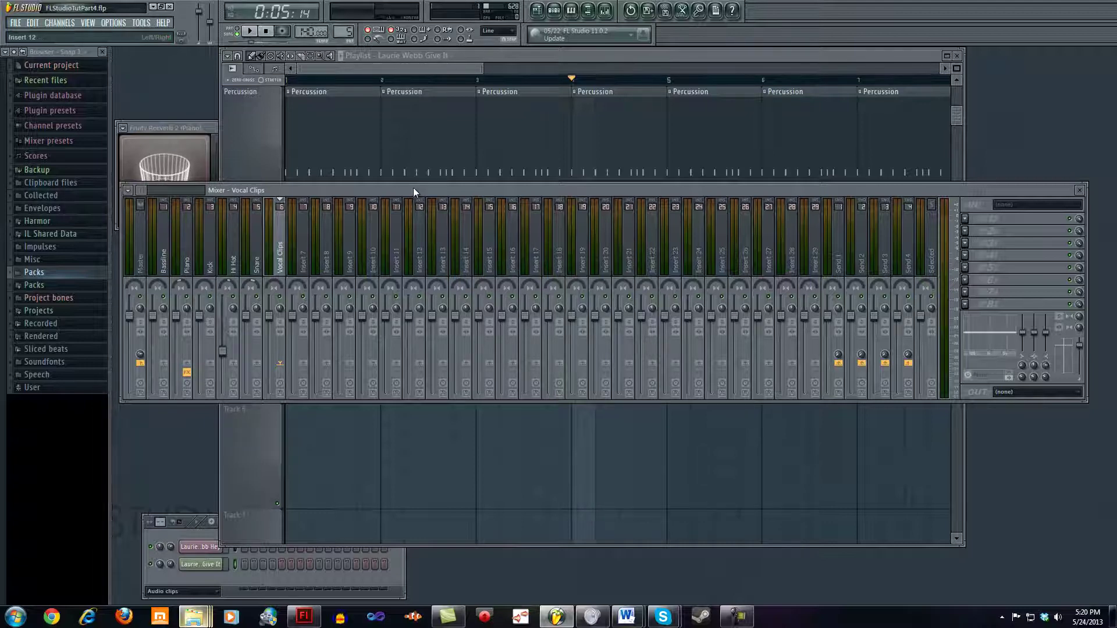
Shift the mixer window lower, bring the playlist forward and play the routed vocal clips from bar 4.
left_click_drag(413, 188, 415, 249)
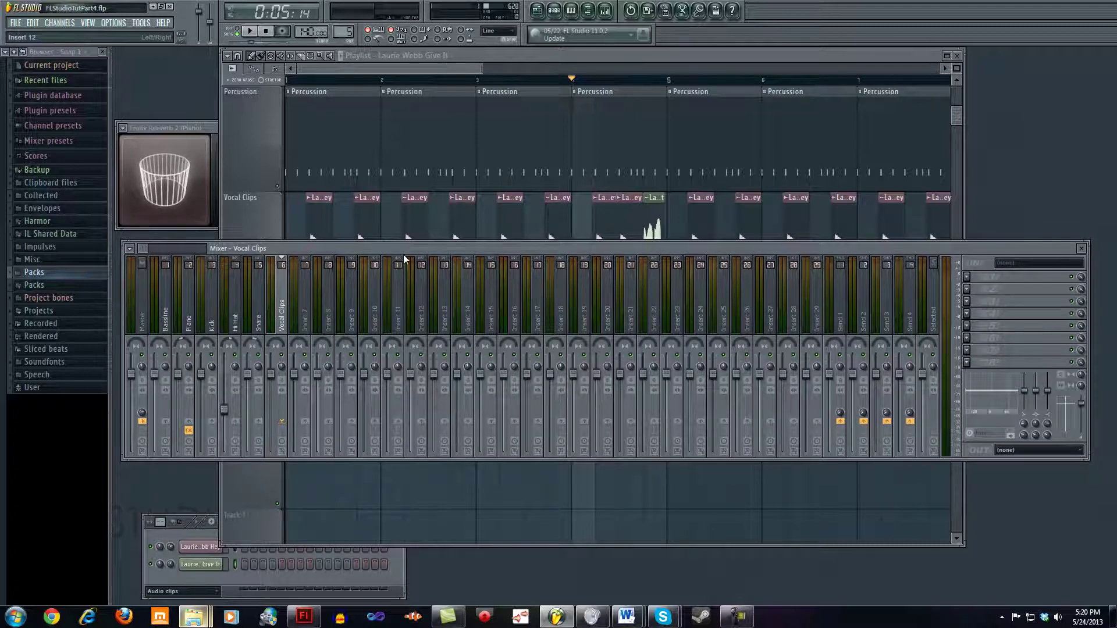
left_click(261, 221)
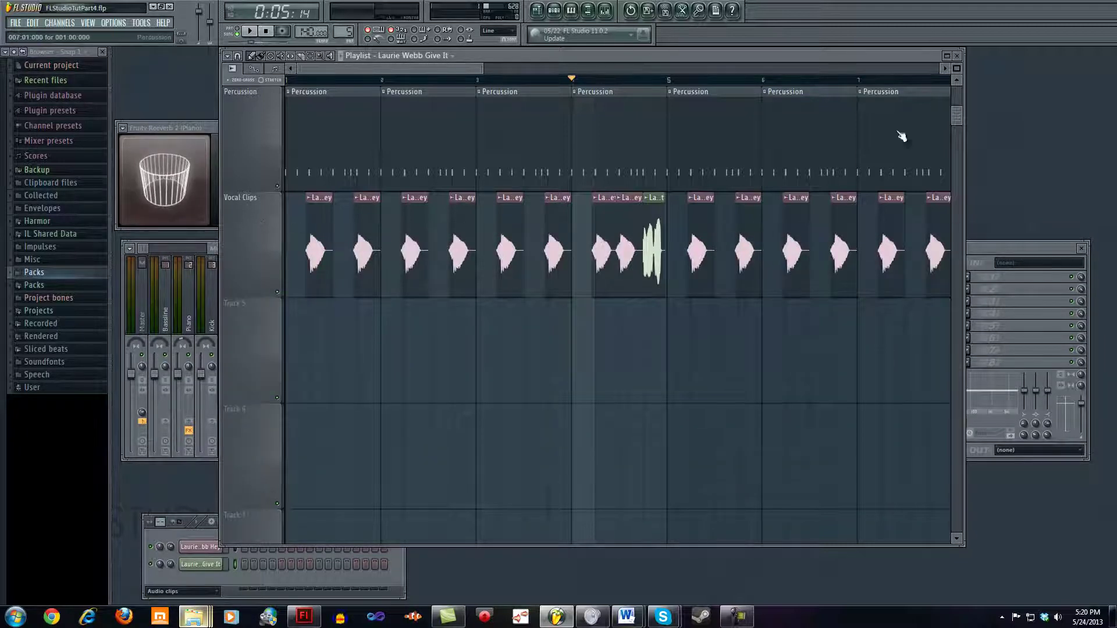
left_click(249, 31)
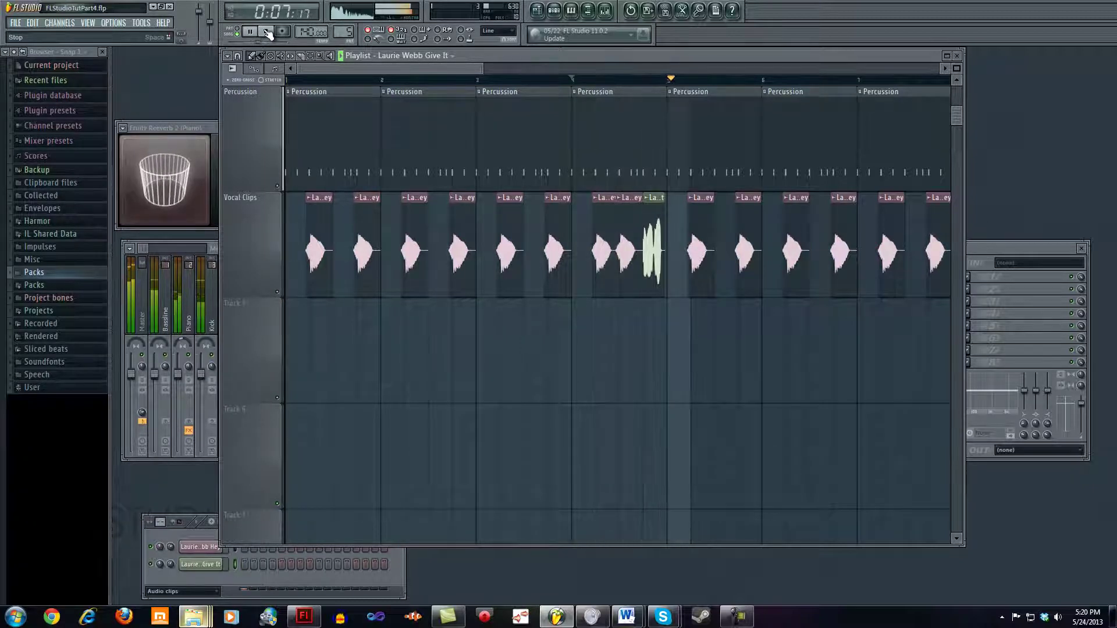
left_click(268, 32)
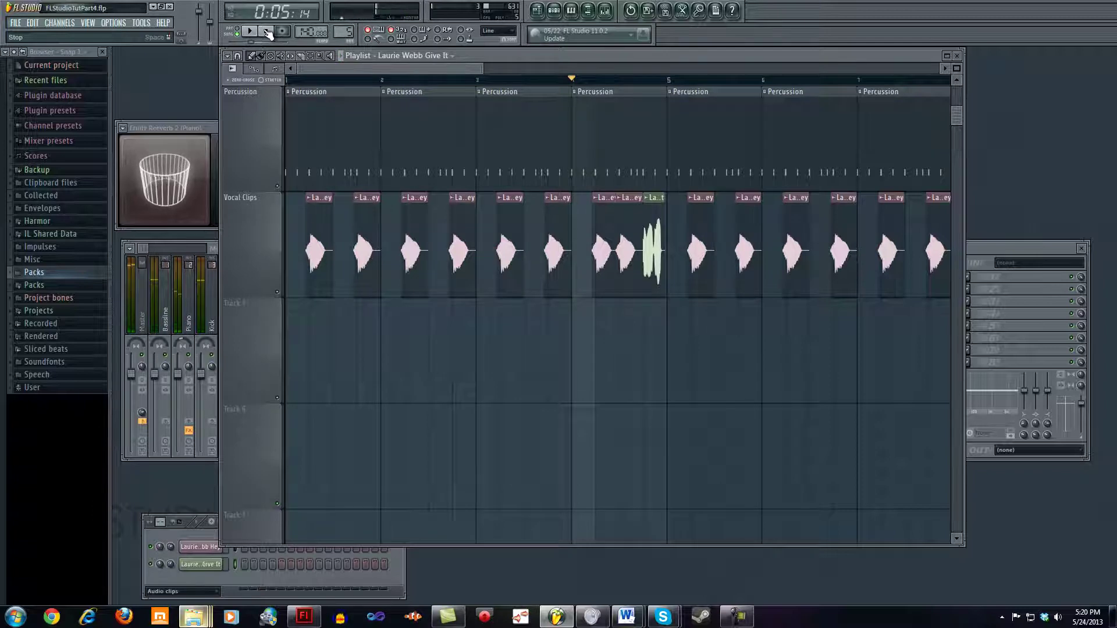
Step through the mixer tracks from Bassline to Snare, and examine the Master and Vocal Clips routing.
left_click(143, 245)
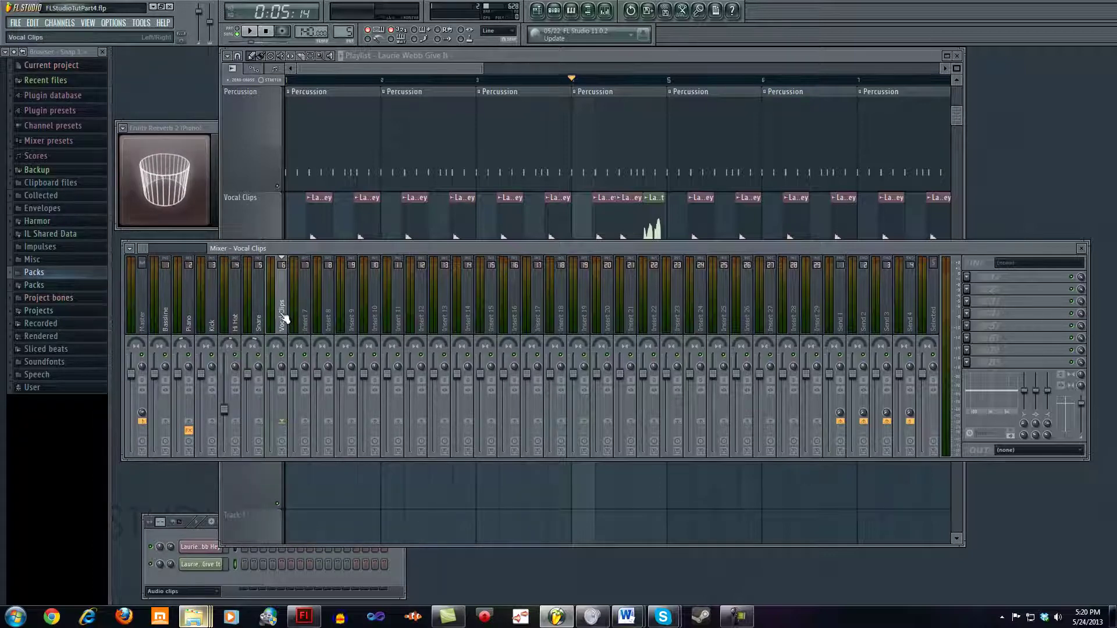
left_click(173, 320)
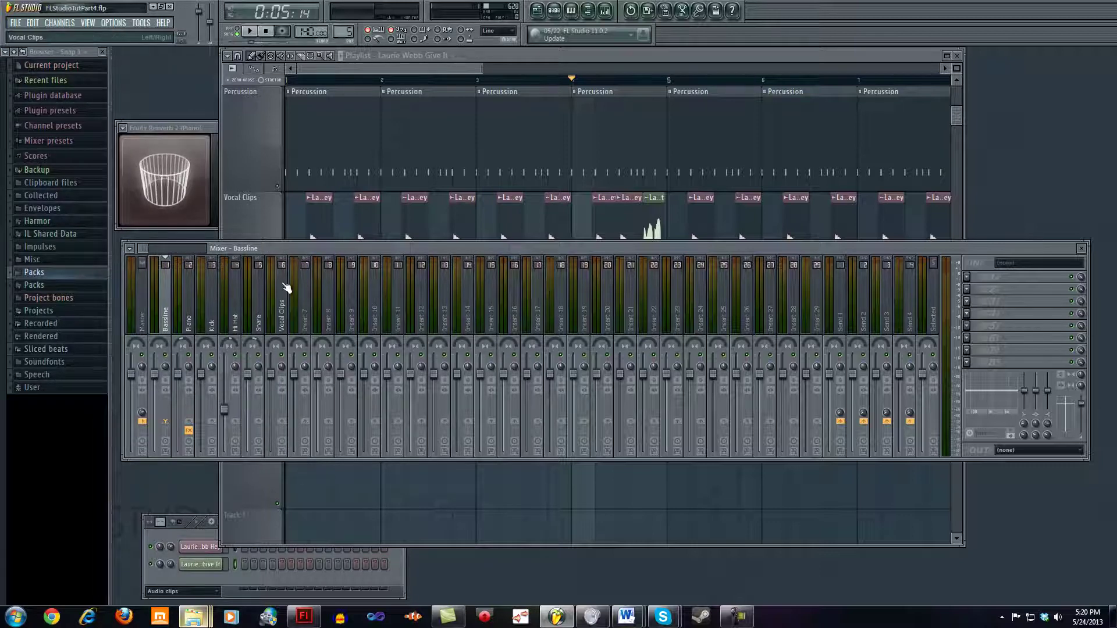
key("Right")
key("Right")
key("Right")
key("Right")
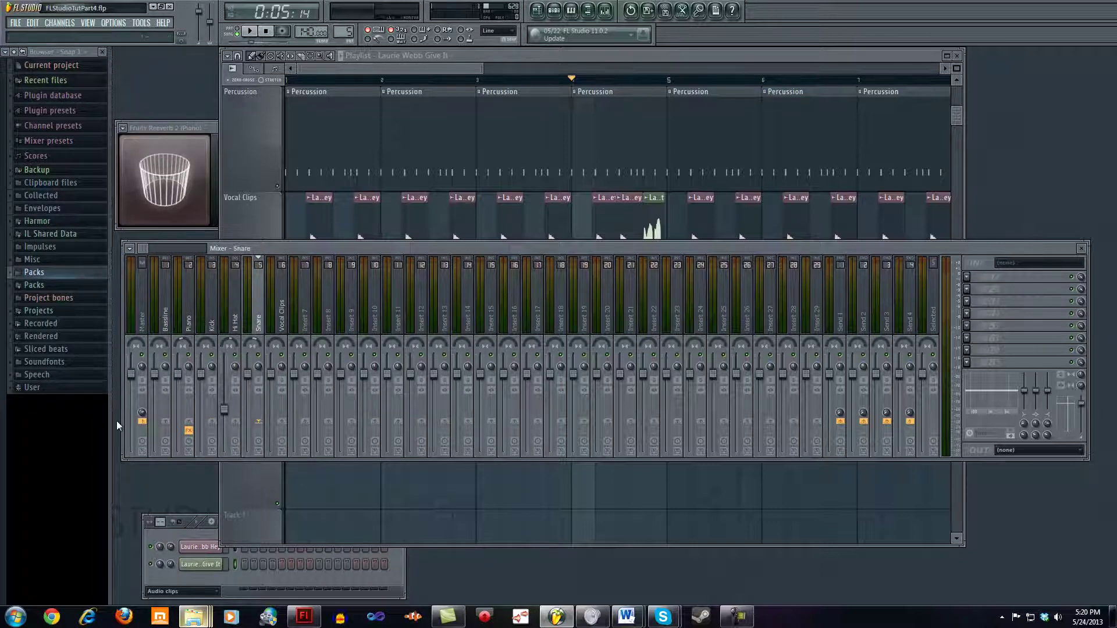
left_click(144, 316)
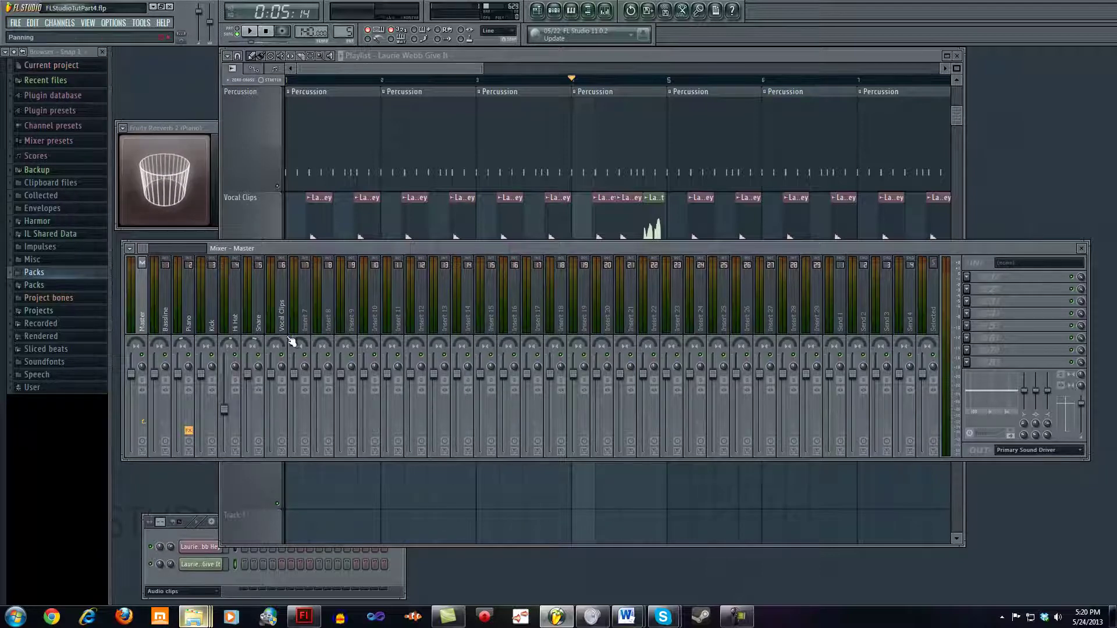
left_click(284, 316)
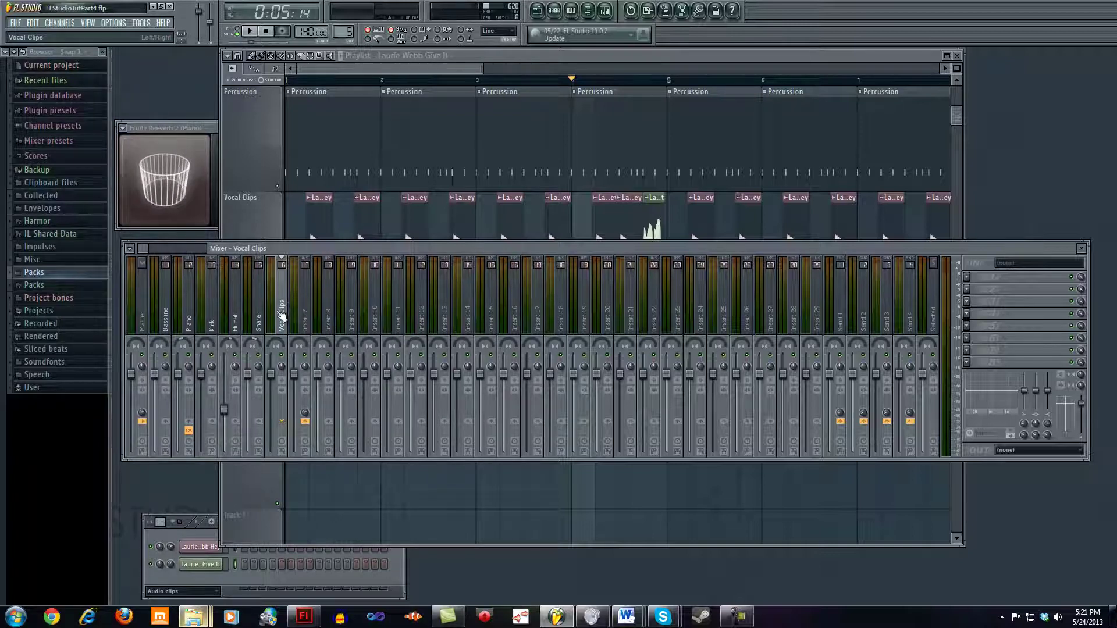
Rename mixer track Insert 7 as Vocal Clips FX.
left_click(306, 319)
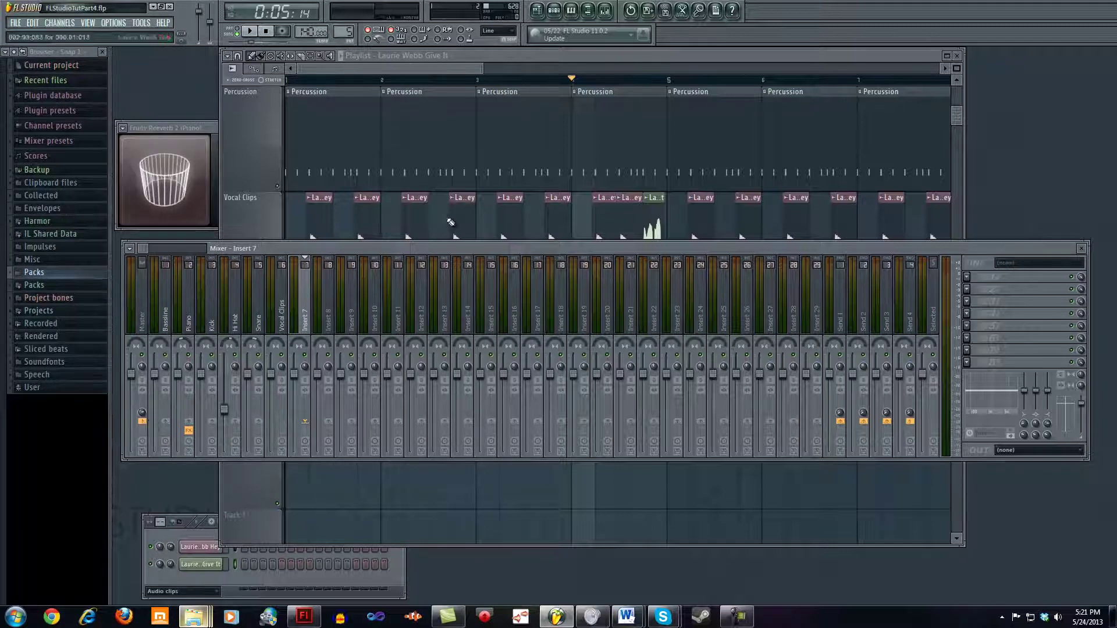
right_click(303, 323)
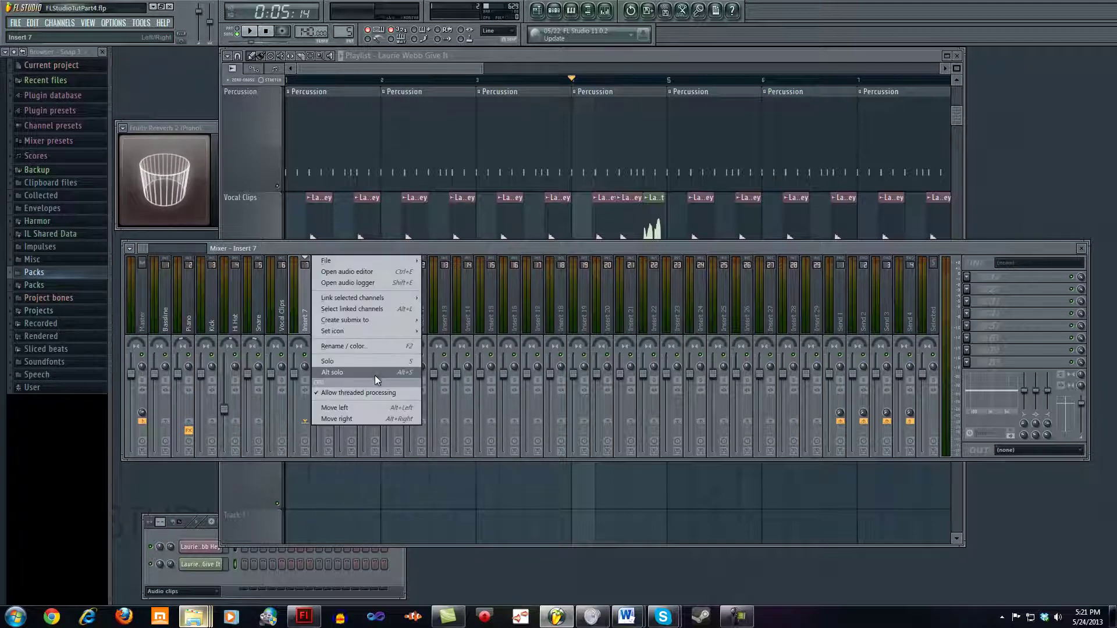
left_click(363, 347)
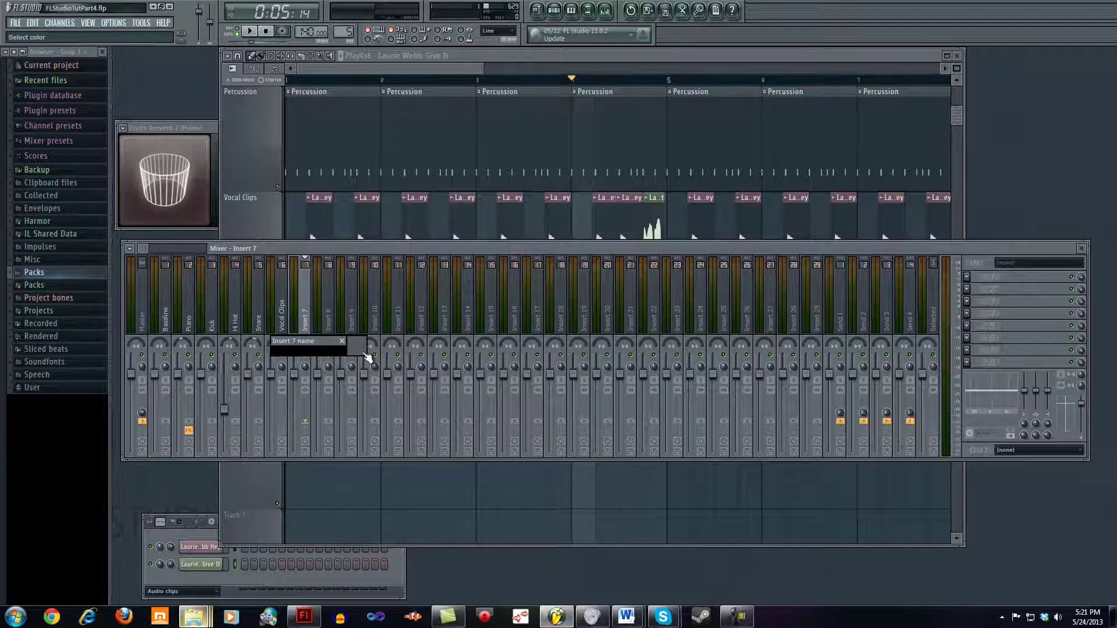
type("Vocal Clips FX")
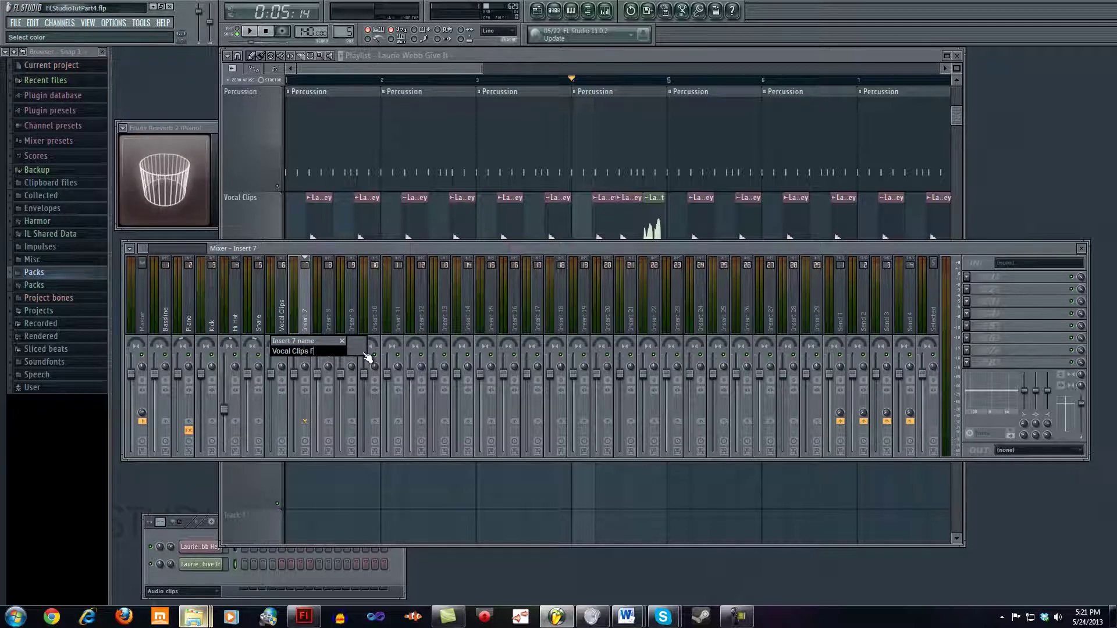
key("Return")
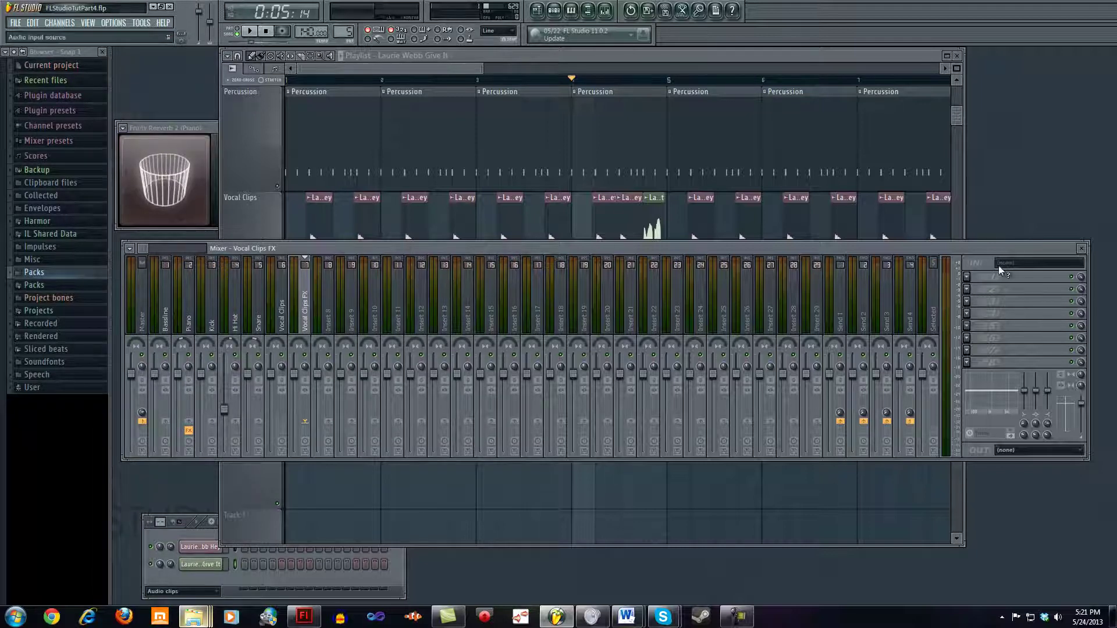
left_click_drag(947, 249, 948, 246)
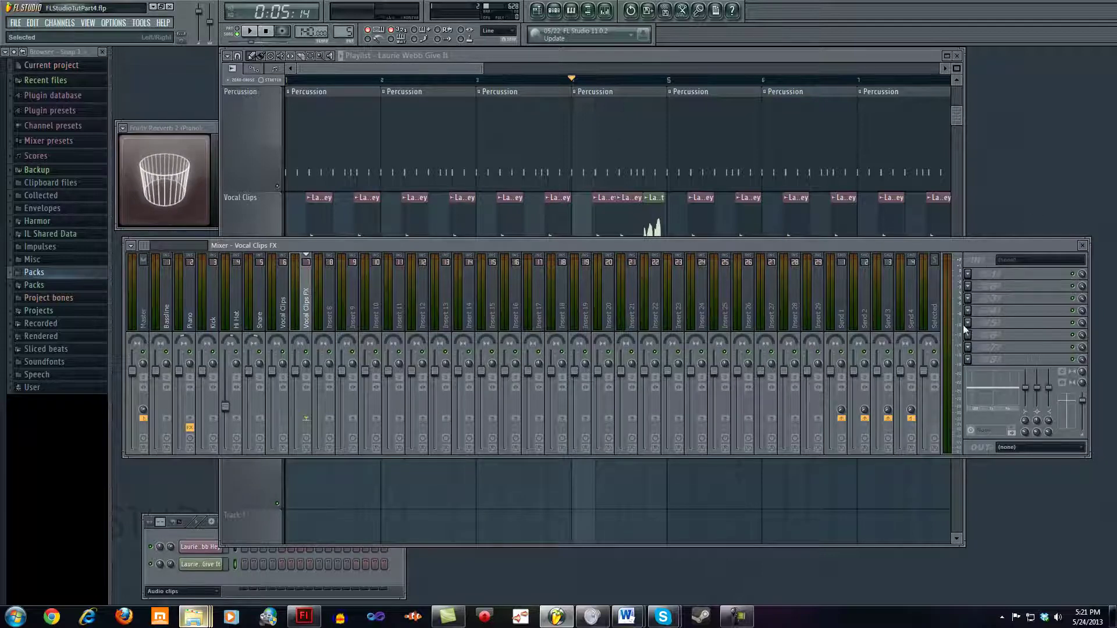
Load Fruity Reeverb 2 into the first effect slot of Vocal Clips FX and place its window above the mixer.
left_click(970, 275)
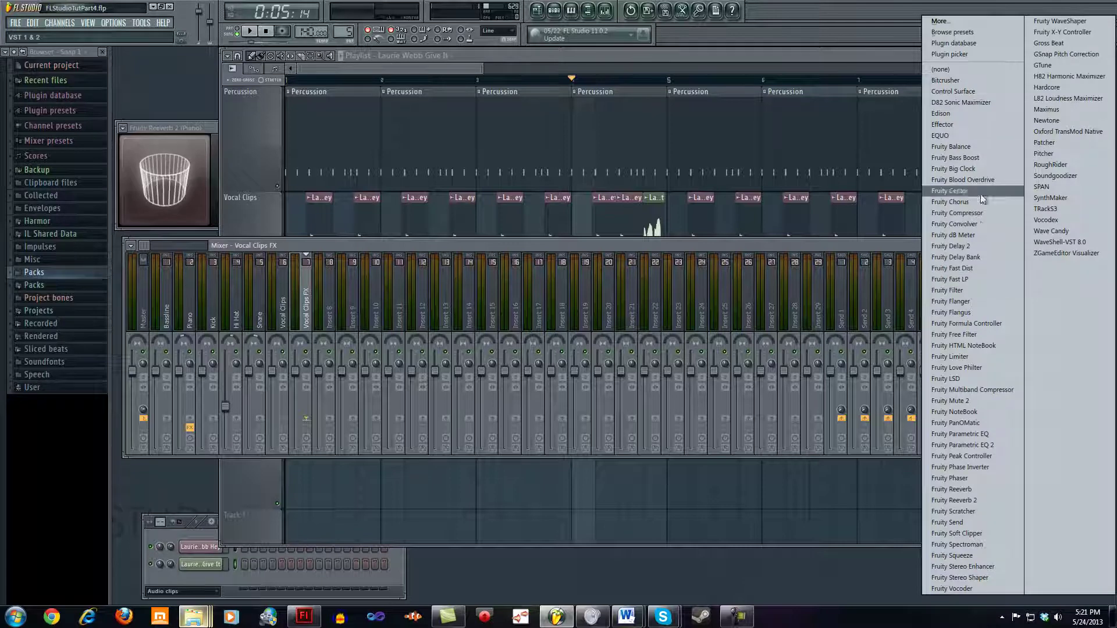
left_click(971, 255)
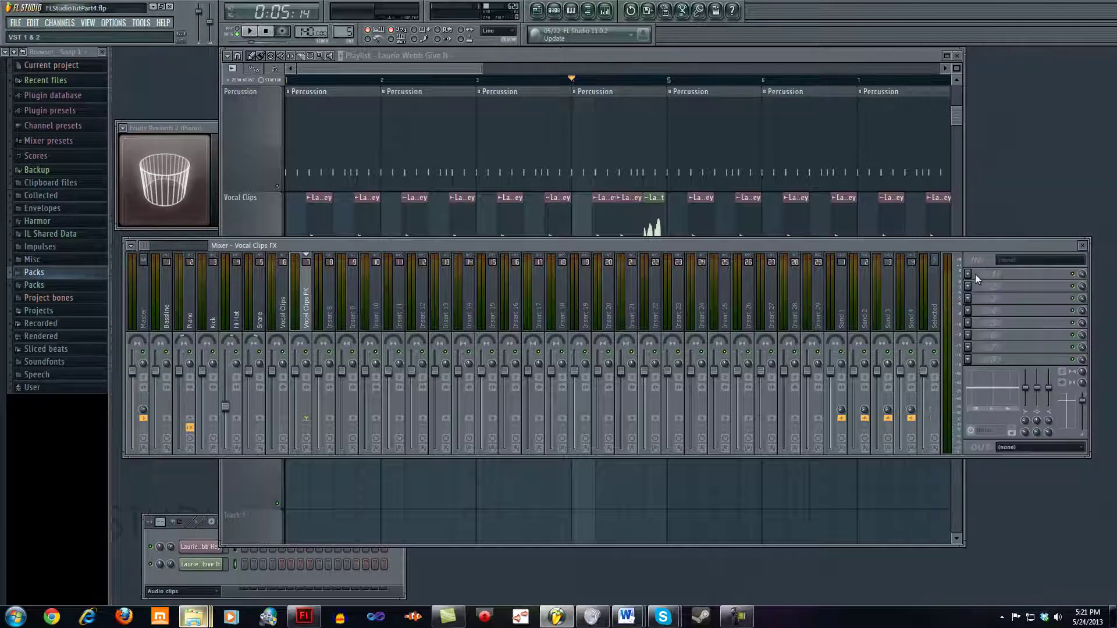
left_click(975, 274)
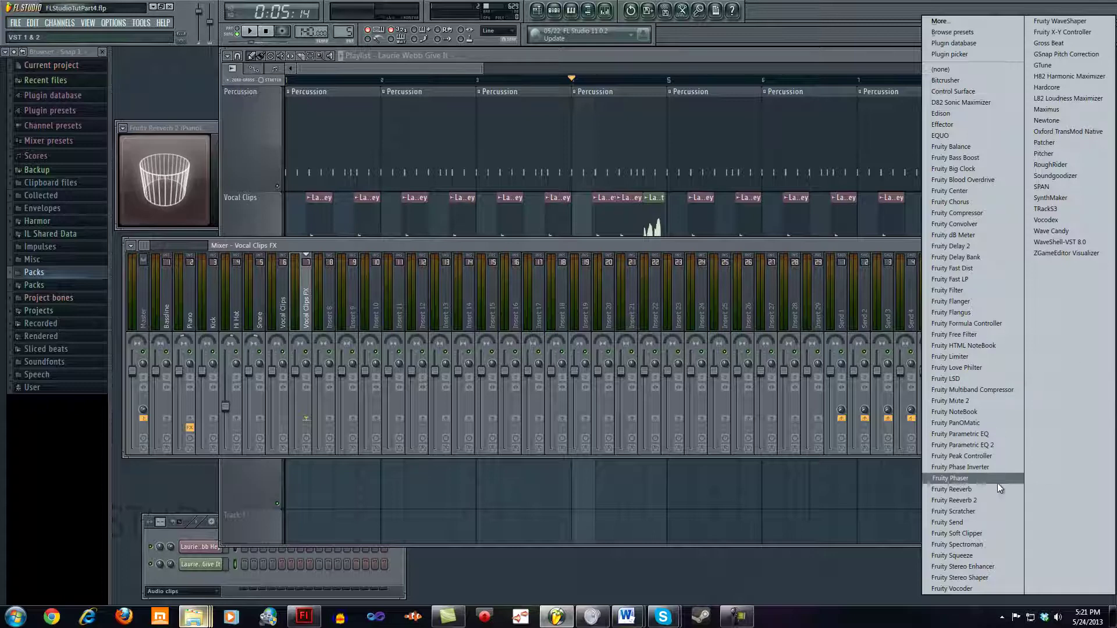
left_click(987, 502)
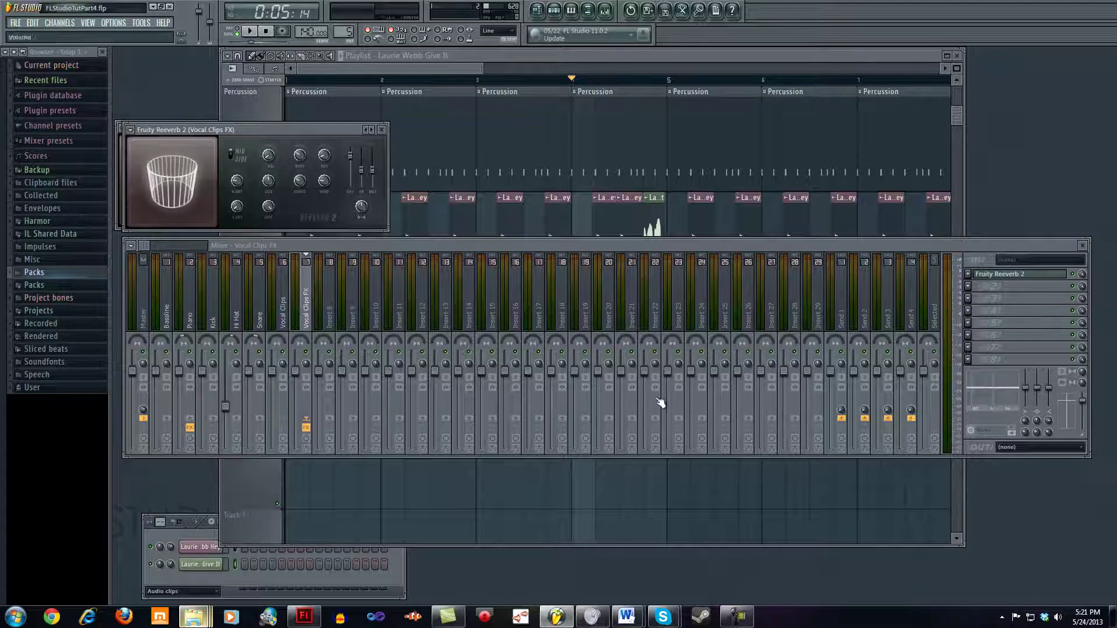
left_click_drag(305, 127, 322, 180)
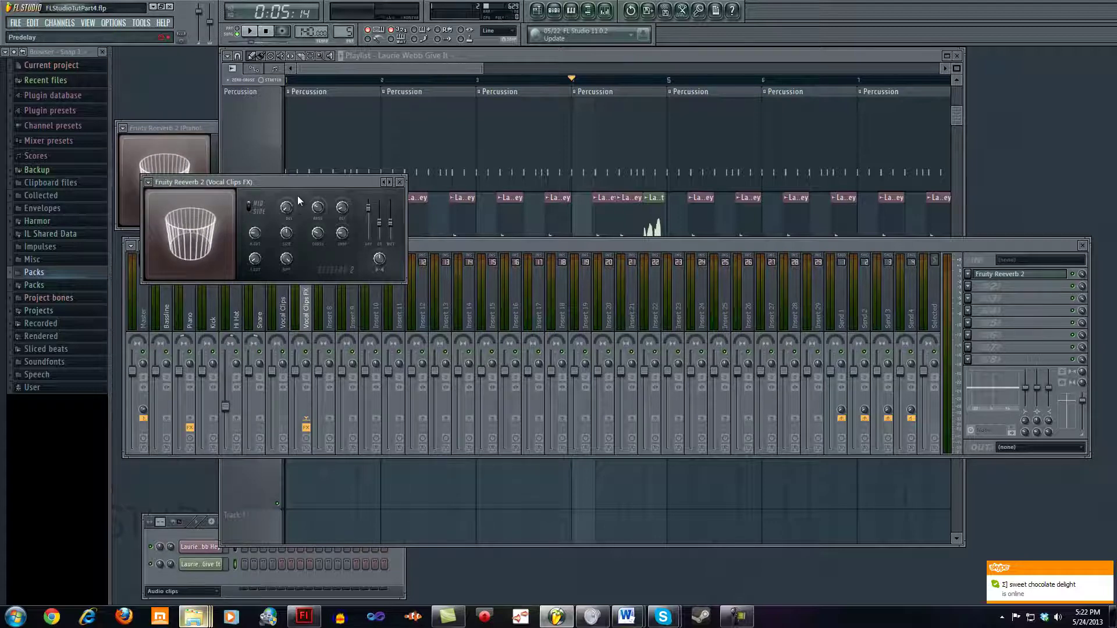
mouse_move(302, 187)
left_mouse_down()
mouse_move(306, 425)
mouse_move(311, 207)
mouse_move(288, 194)
left_mouse_up()
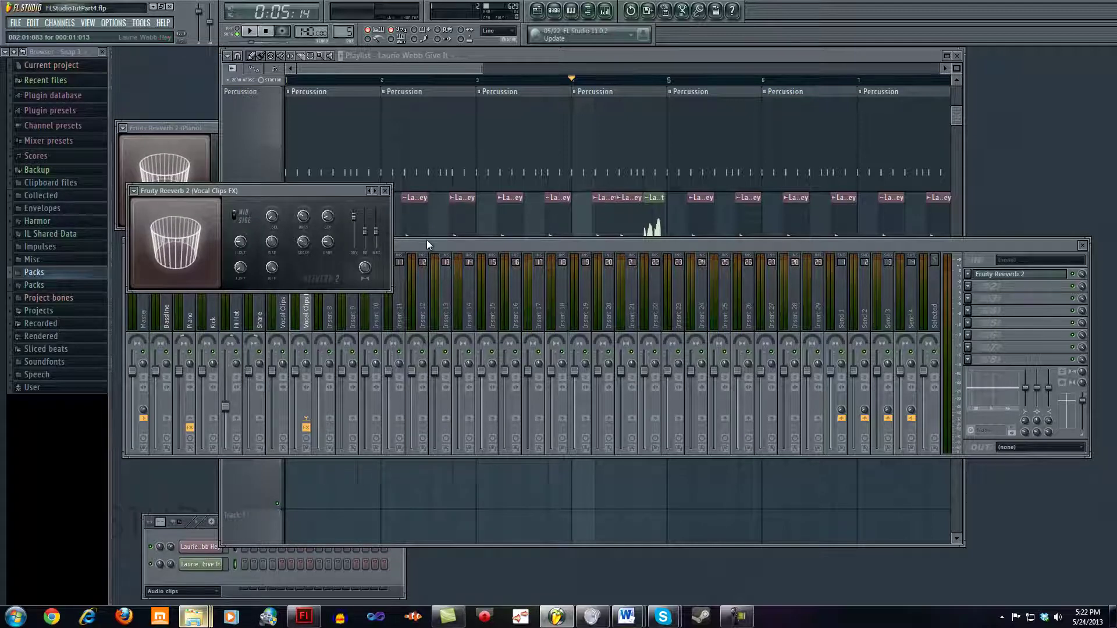
Lower the dry level to minimum and raise the wet level in the Vocal Clips FX reverb.
left_click_drag(427, 240, 428, 264)
left_click(284, 343)
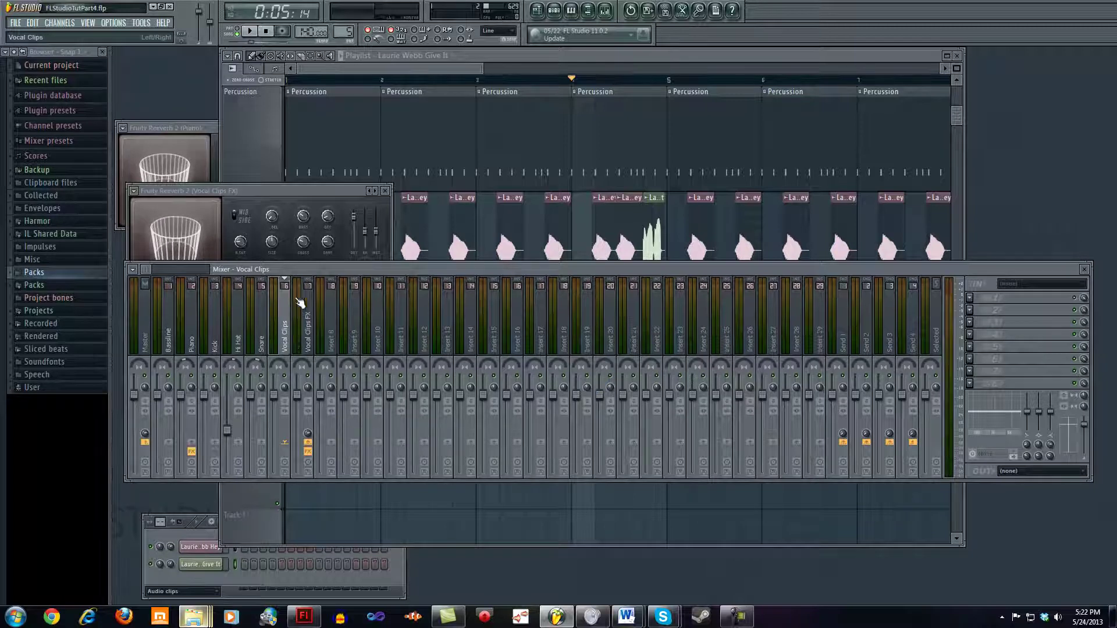
left_click(308, 317)
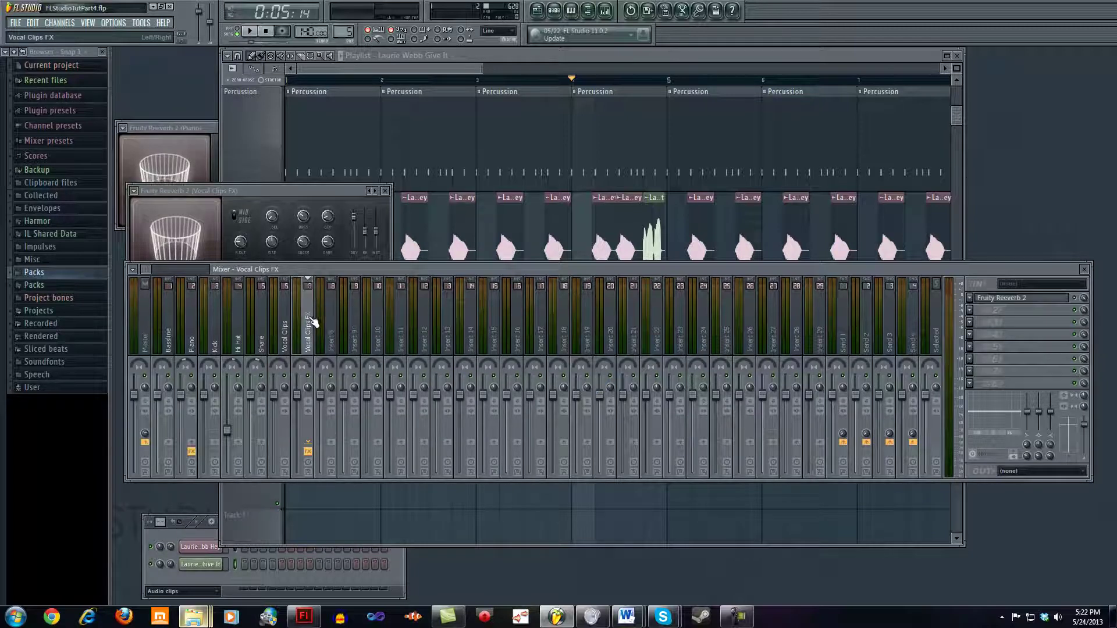
left_click(292, 195)
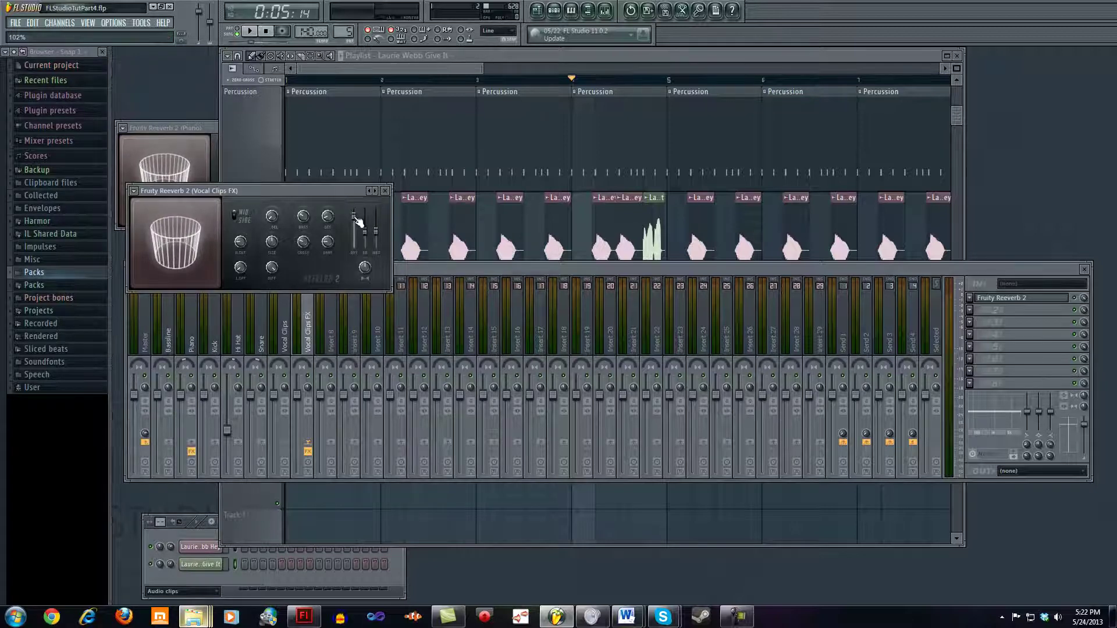
left_click_drag(362, 241, 369, 339)
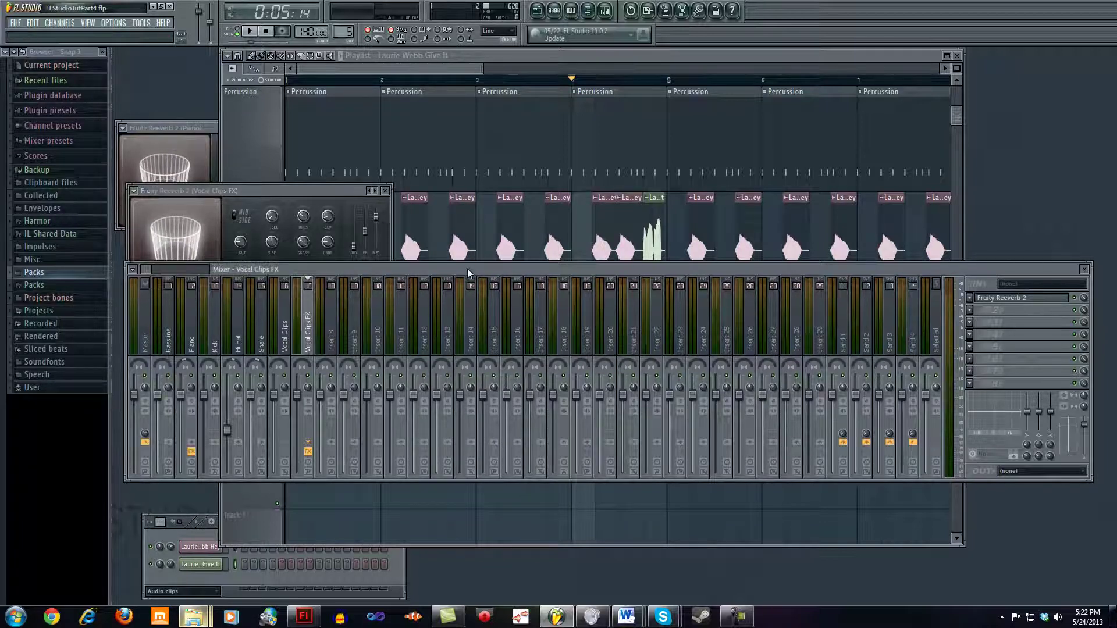
Shift the mixer window higher, select Vocal Clips FX and play a short passage to hear the reverb.
left_click_drag(466, 268, 482, 209)
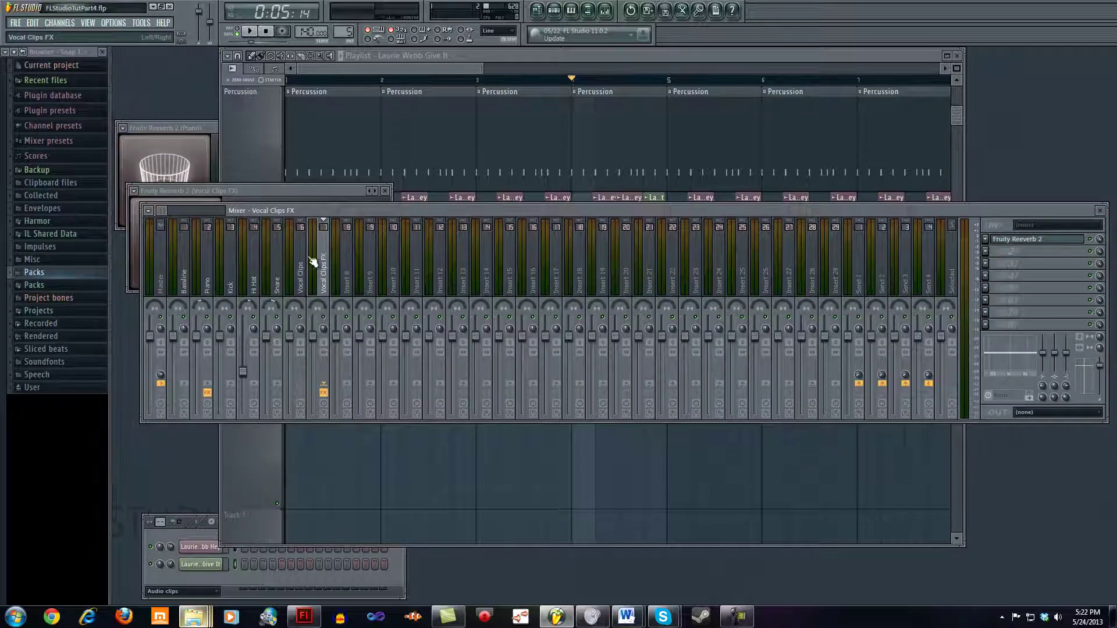
left_click(305, 282)
left_click(322, 288)
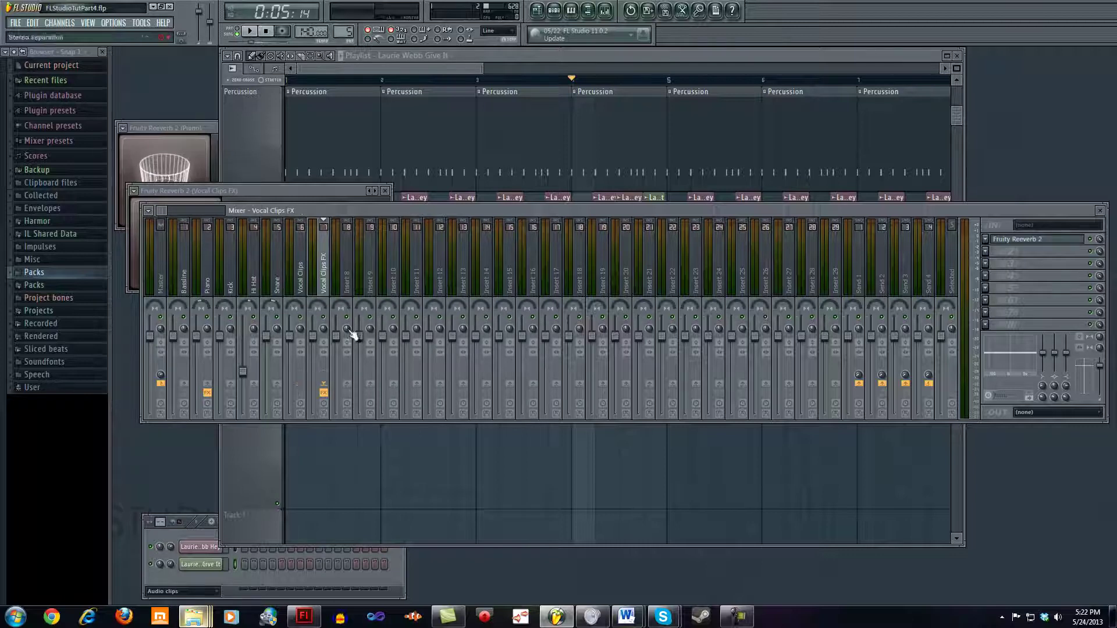
left_click(250, 32)
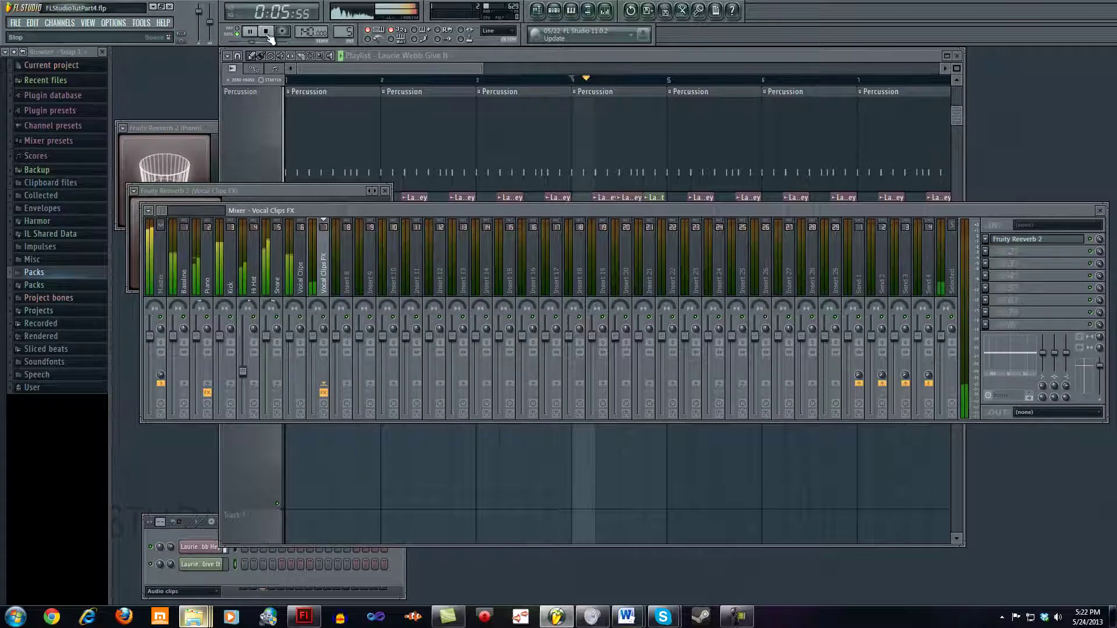
left_click(266, 33)
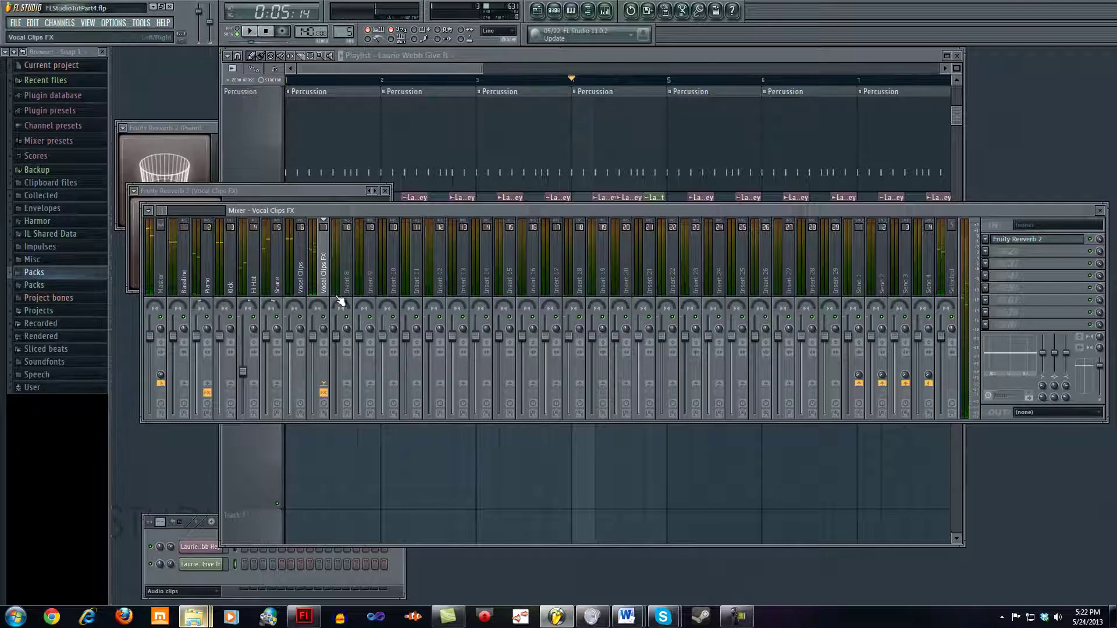
Pull the Vocal Clips FX fader down to 0%, and raise it partway during playback to blend in the reverb.
left_click_drag(315, 343, 321, 444)
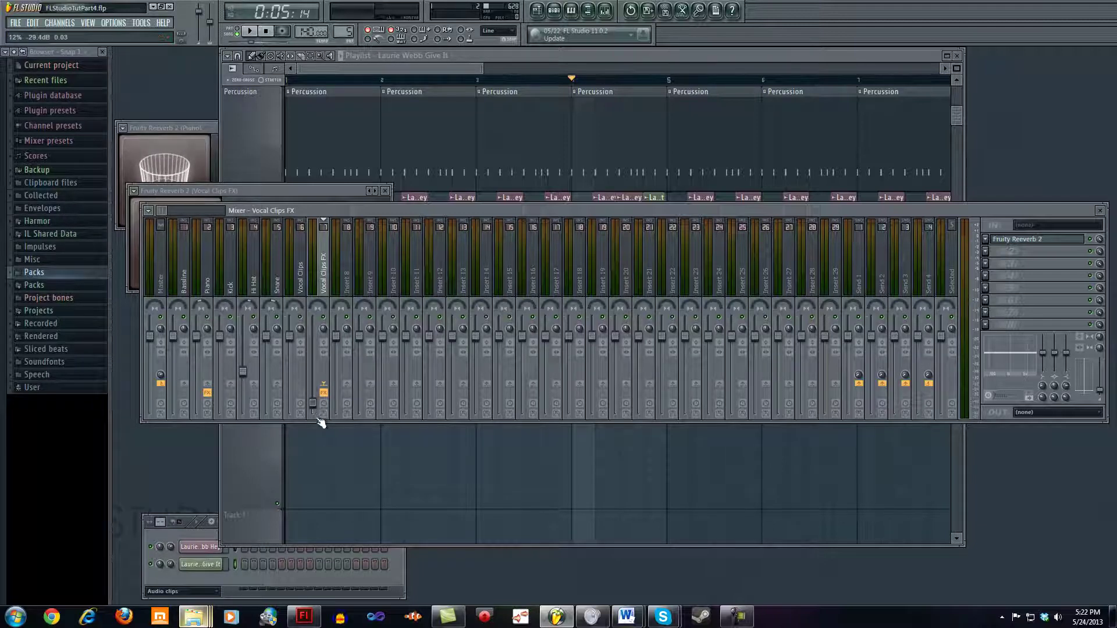
left_click_drag(321, 423, 329, 520)
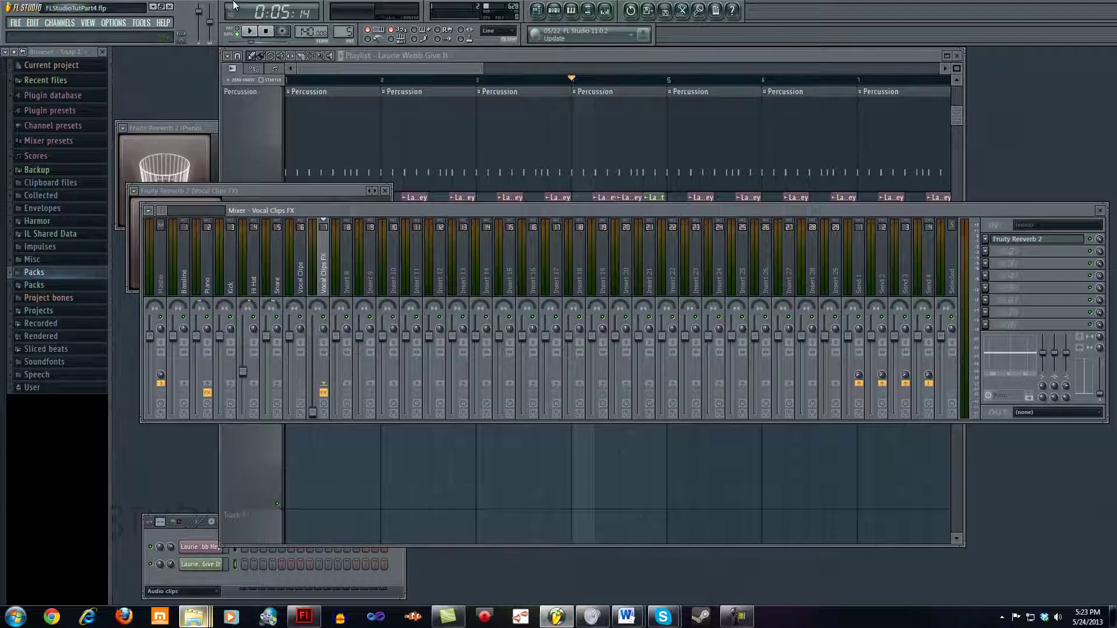
left_click(249, 30)
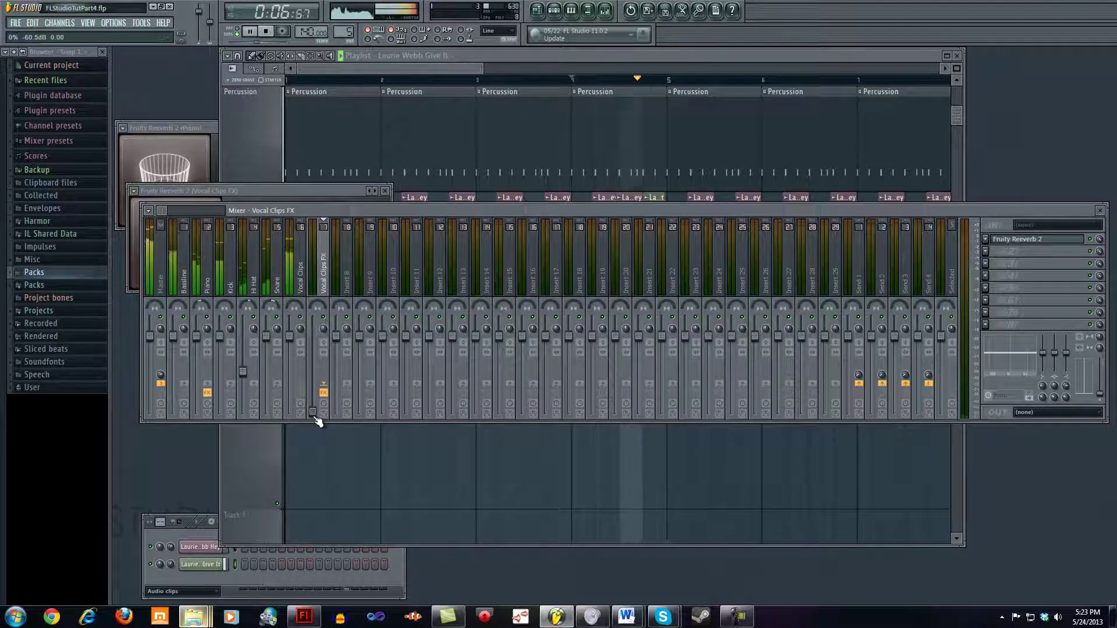
left_click_drag(317, 420, 316, 383)
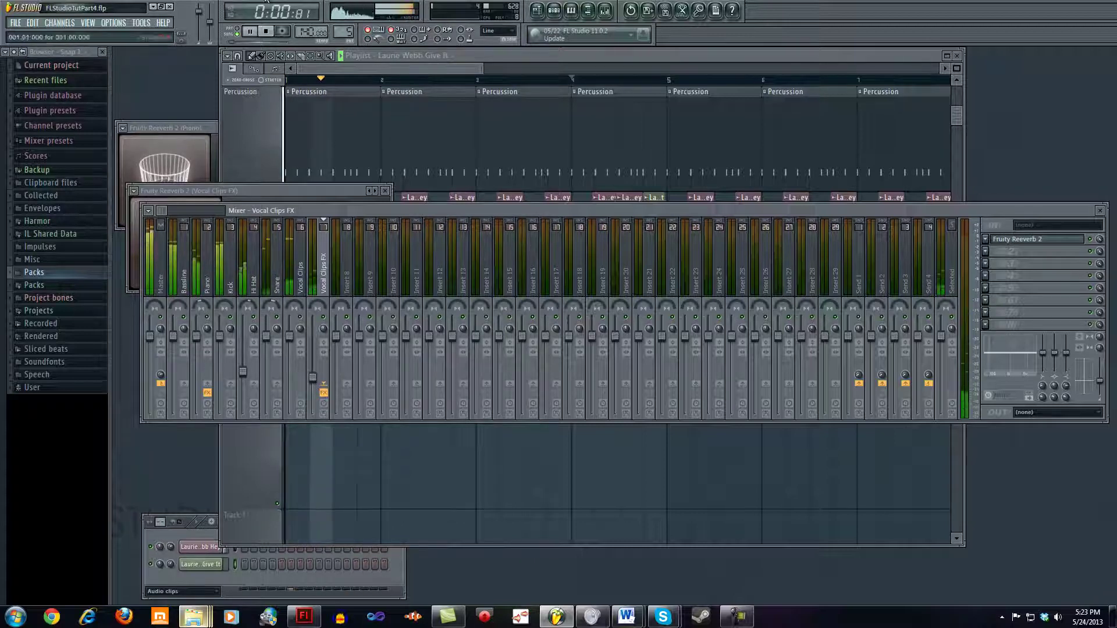
left_click(267, 32)
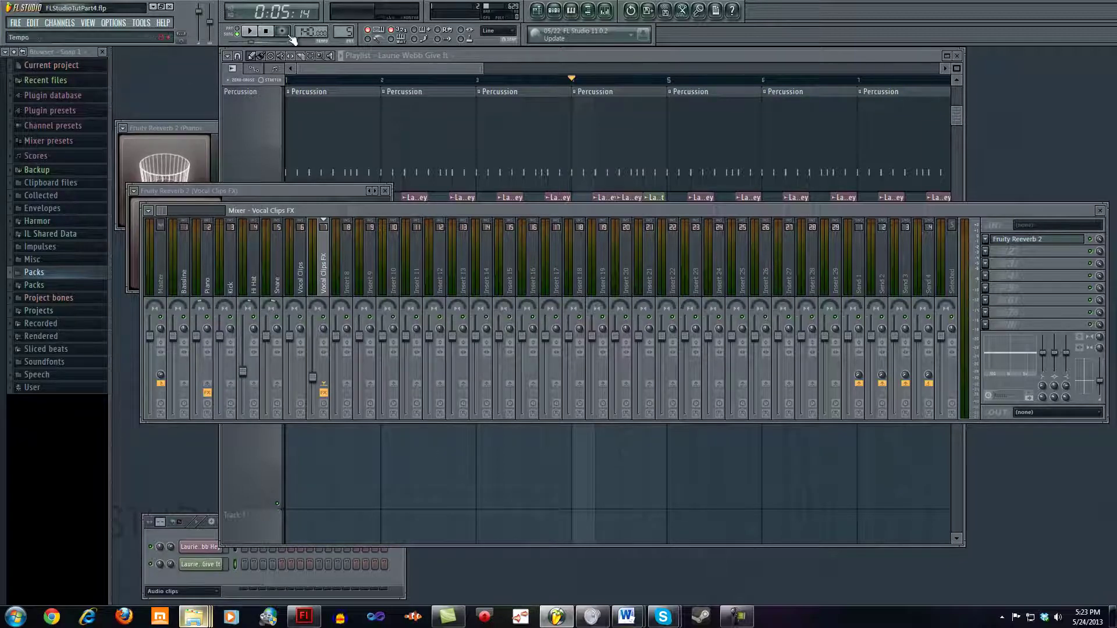
Play the song from the start to check the reverb blend, and examine the Vocal Clips track during playback.
left_click(265, 32)
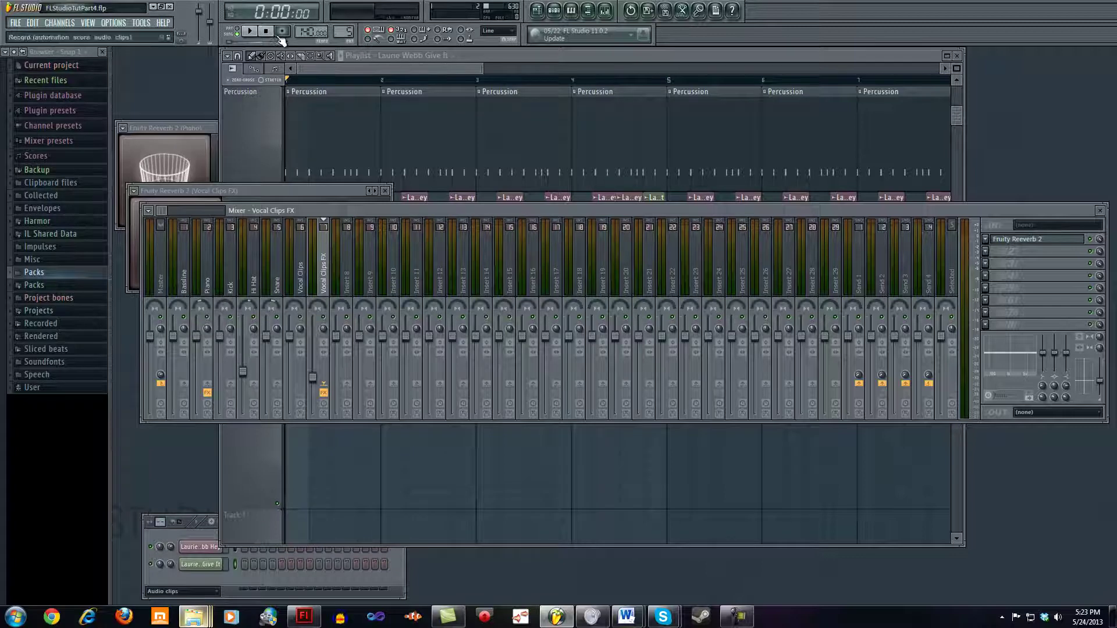
left_click(249, 32)
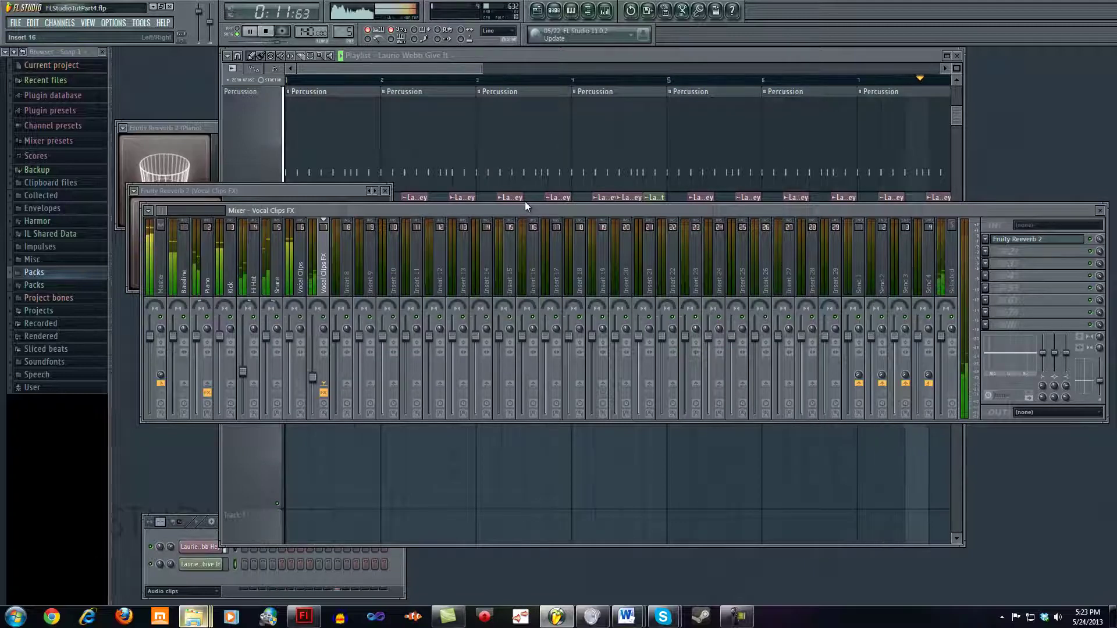
left_click(267, 33)
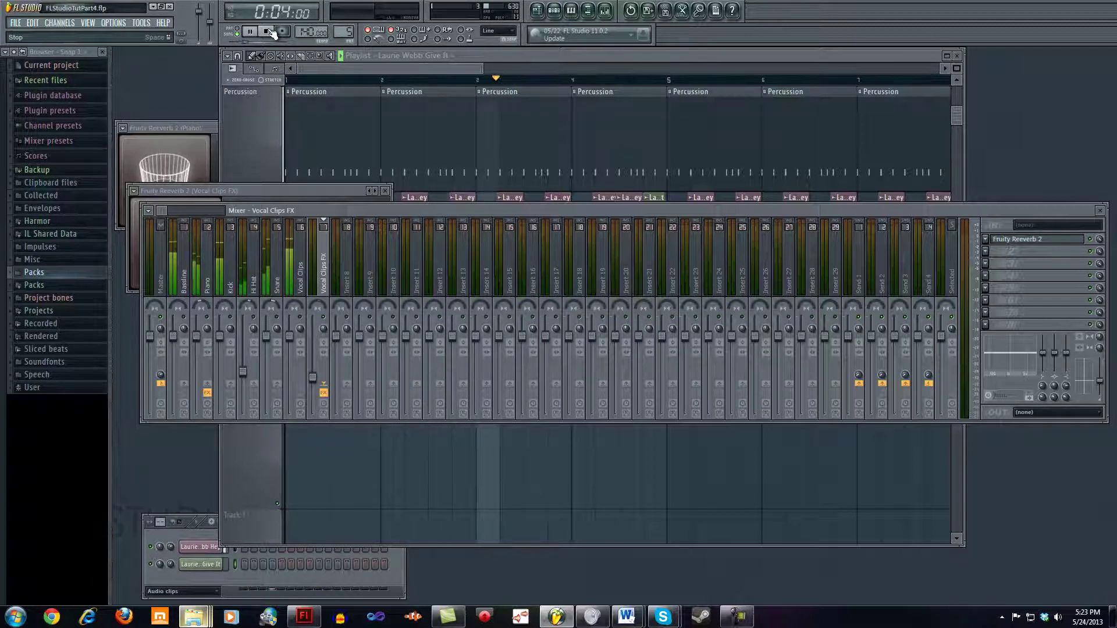
left_click(294, 274)
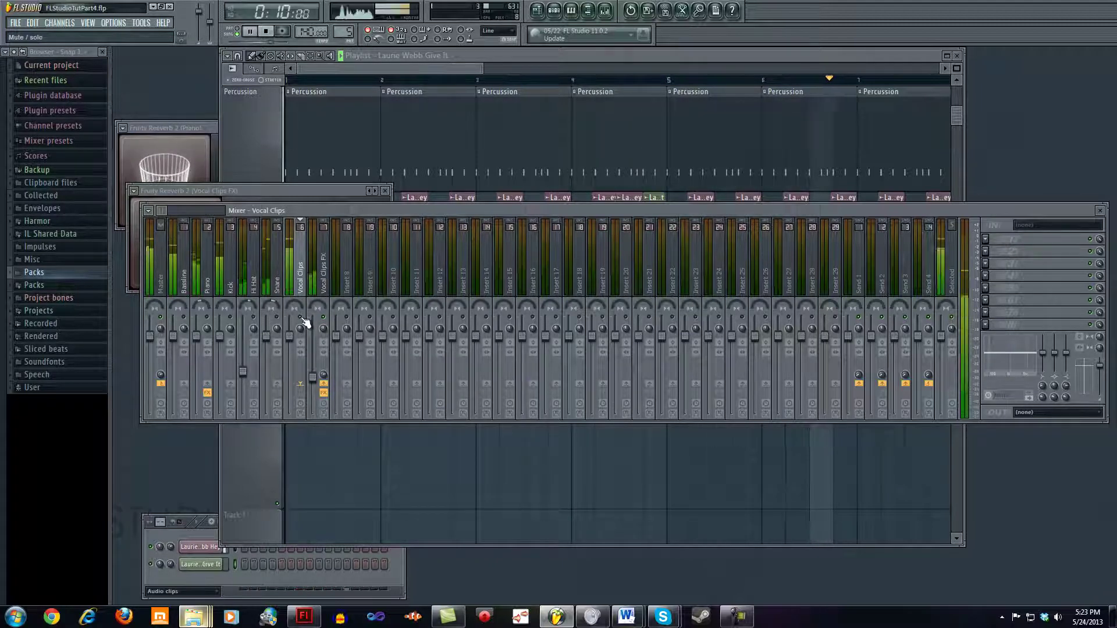
left_click(268, 31)
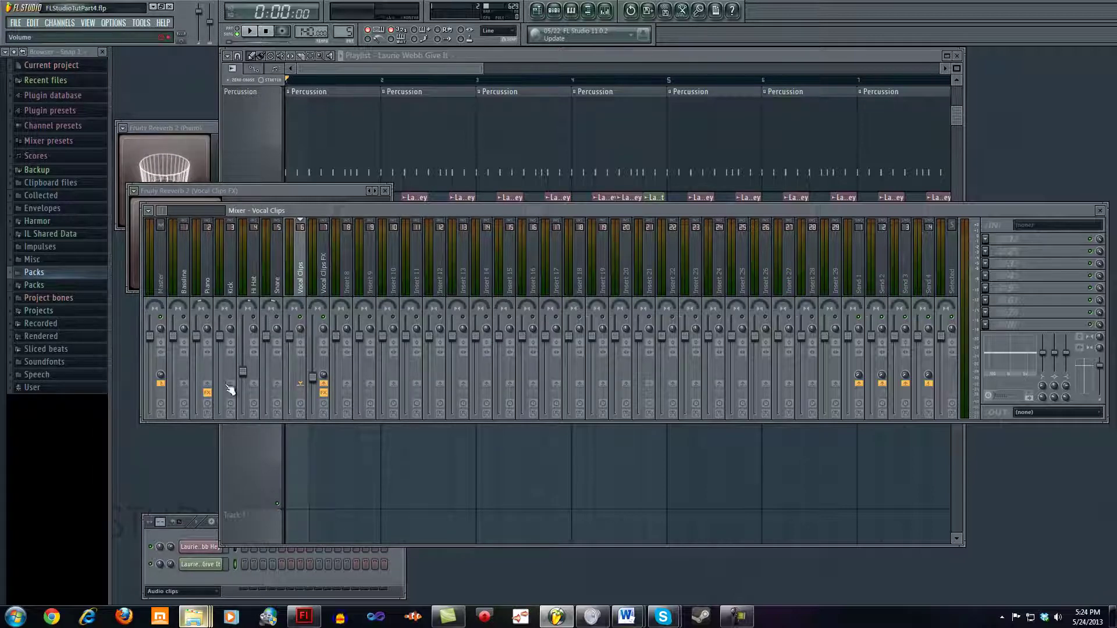
Switch off the Vocal Clips routing to the Master and play the song to hear only the reverb signal.
left_click(163, 385)
key("space")
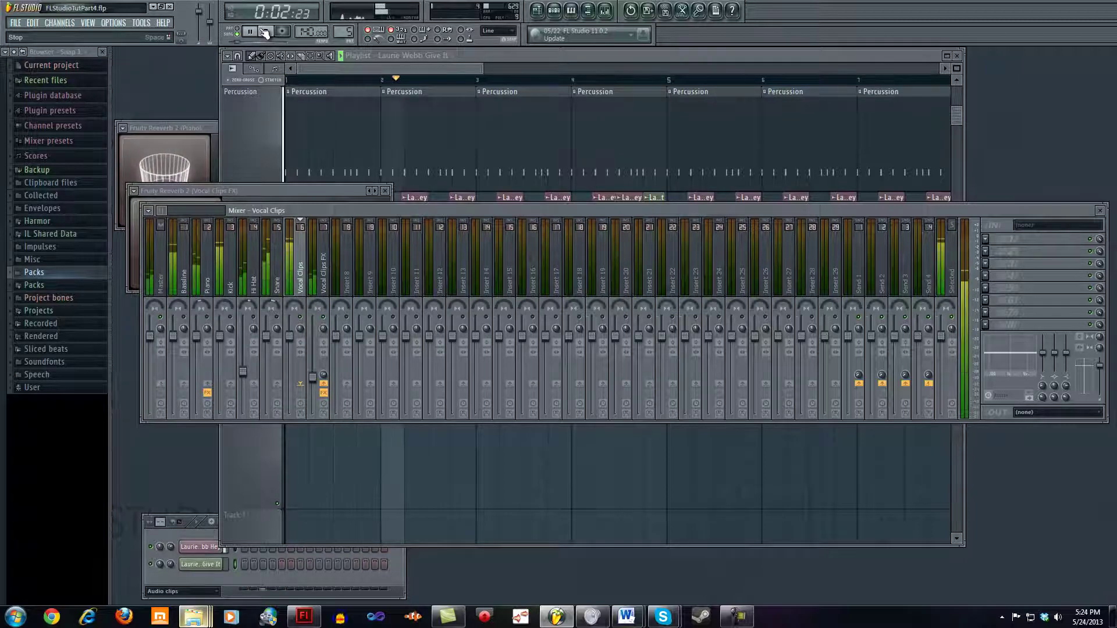
left_click(265, 32)
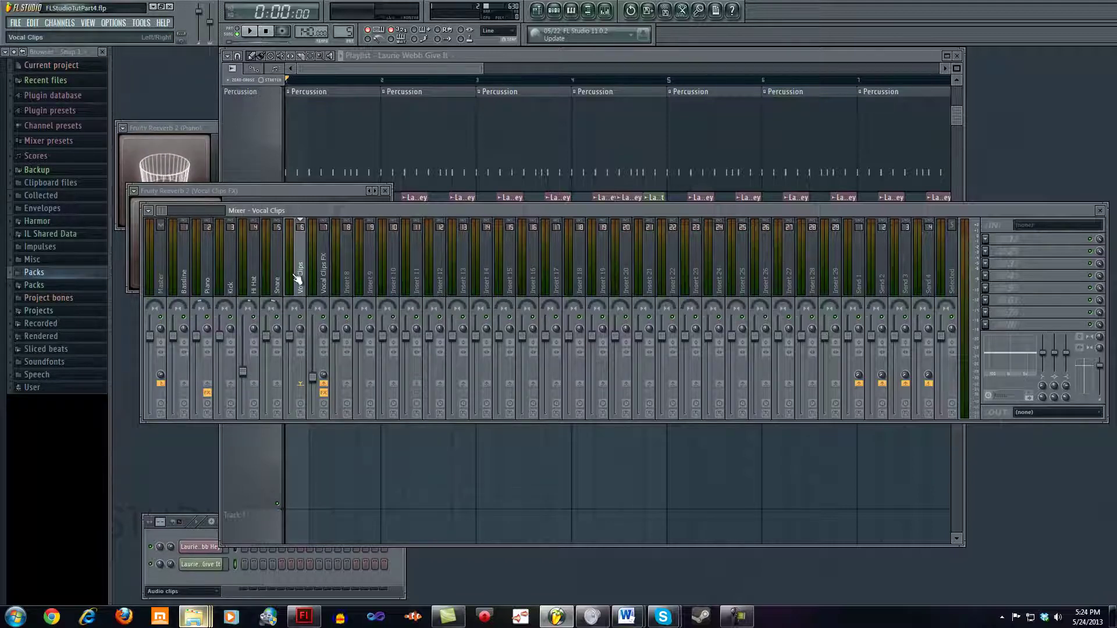
Bring the playlist and the channel rack forward, and move the channel rack higher over the playlist.
left_click(729, 61)
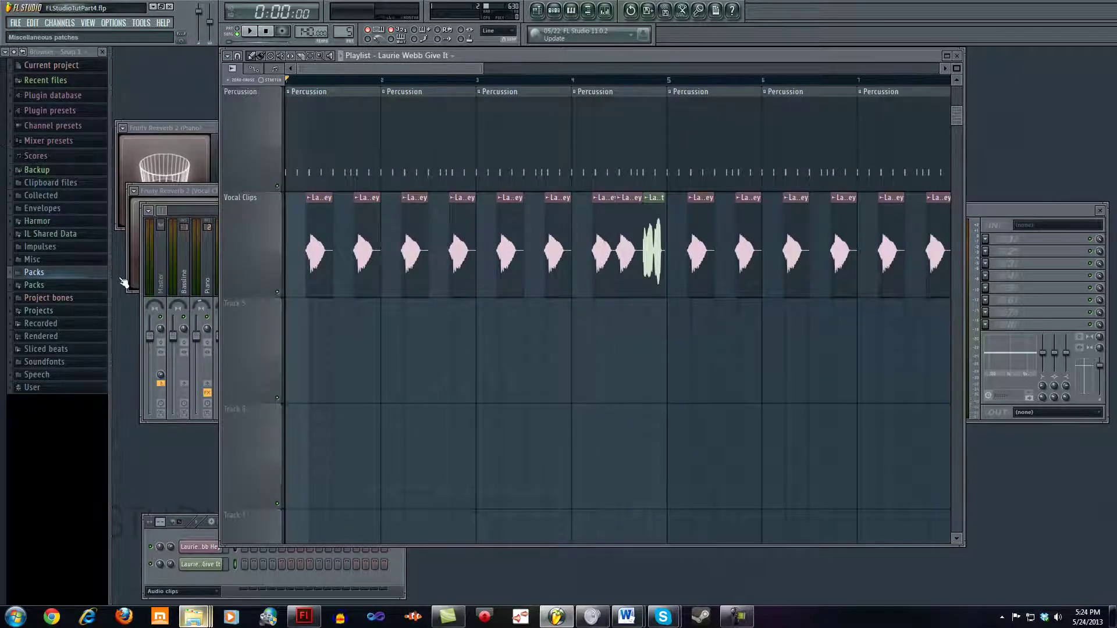
left_click(215, 538)
left_click_drag(279, 533, 290, 447)
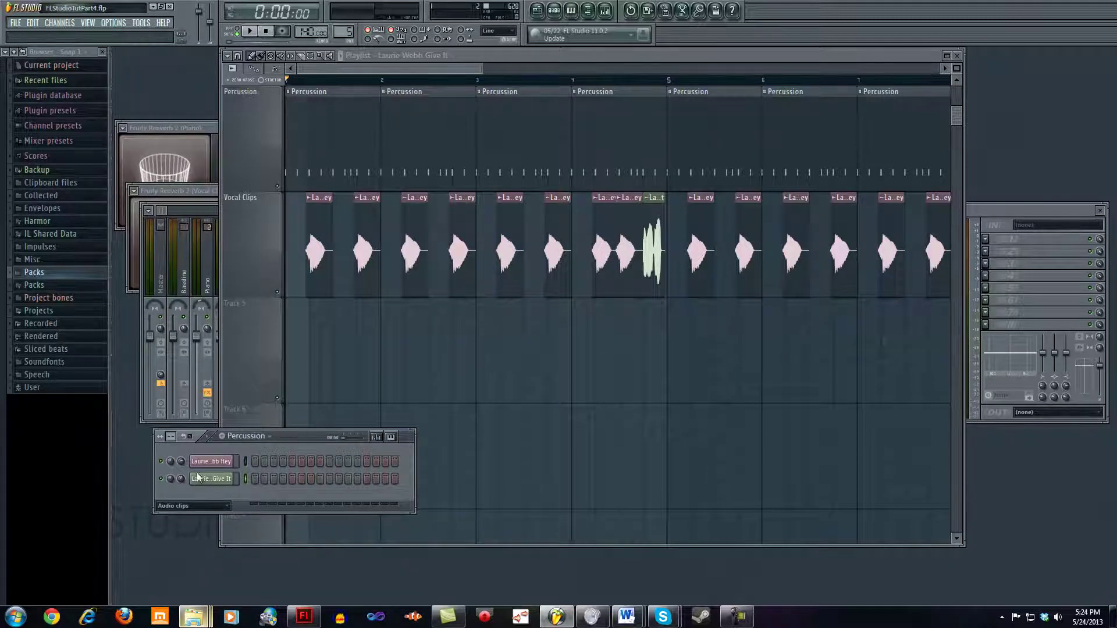
left_click(211, 506)
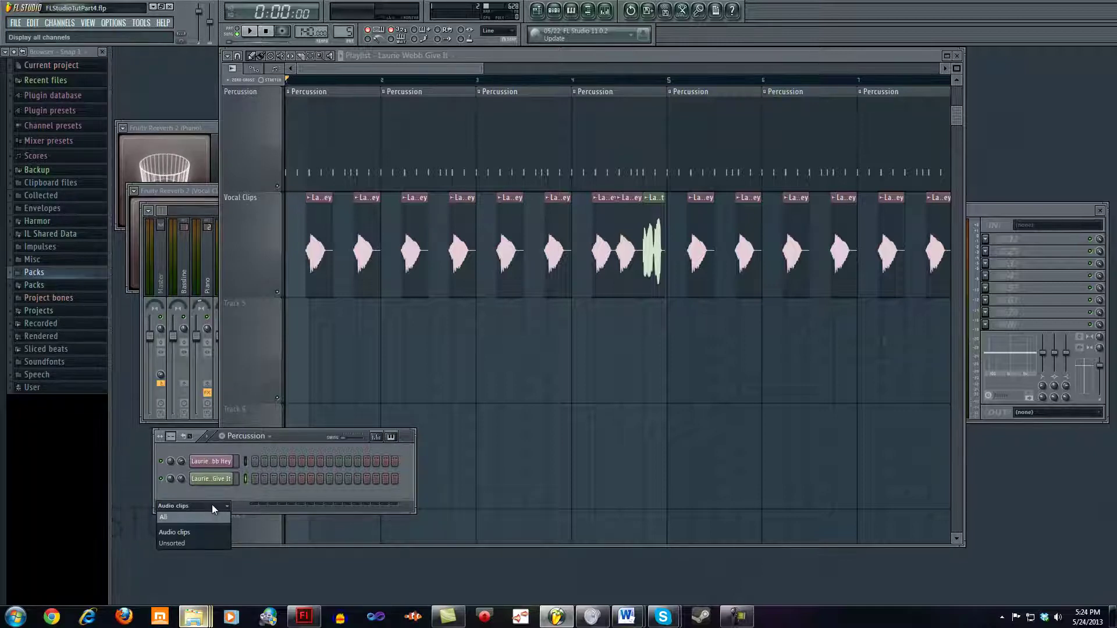
left_click(212, 504)
left_click(222, 507)
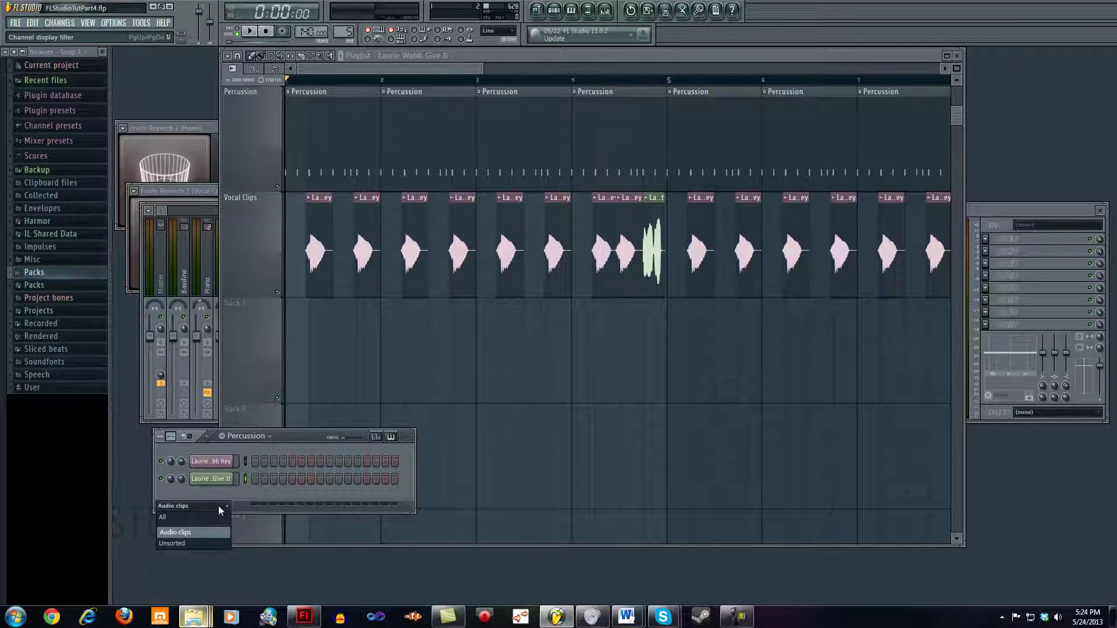
left_click(218, 505)
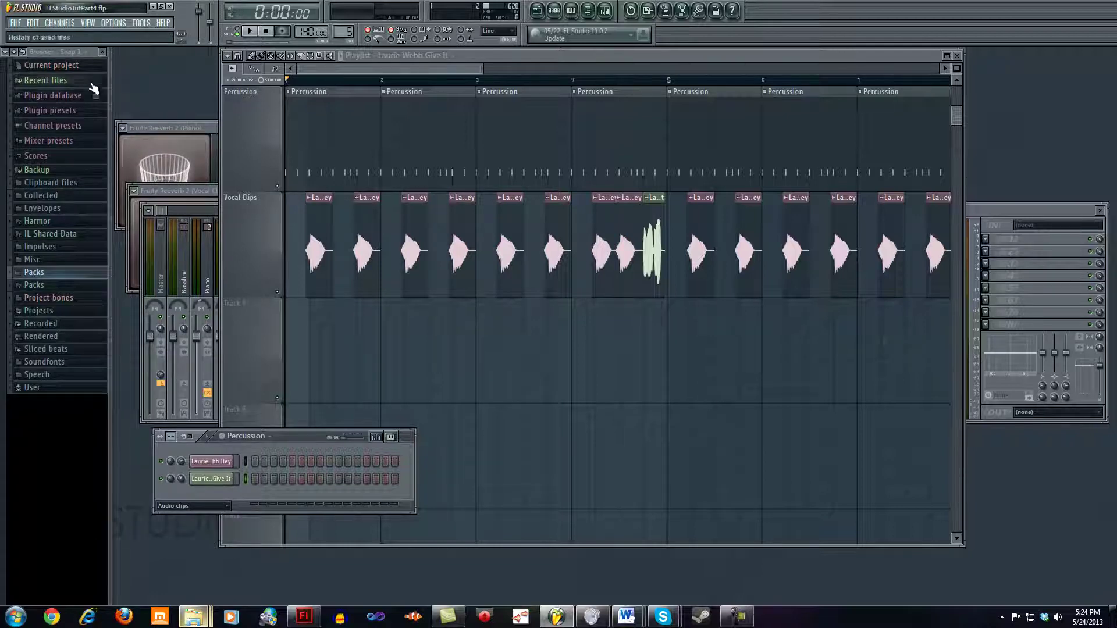
Reposition the channel rack slightly and set its channel display filter to All.
left_click_drag(296, 441, 298, 446)
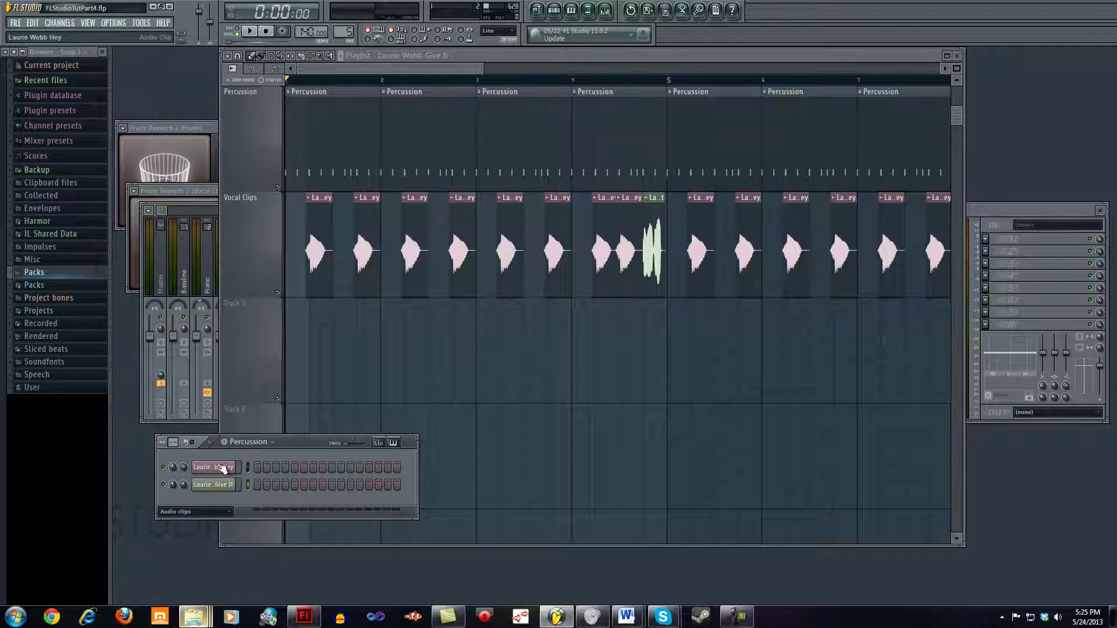
mouse_move(298, 440)
left_mouse_down()
mouse_move(302, 427)
mouse_move(302, 439)
left_mouse_up()
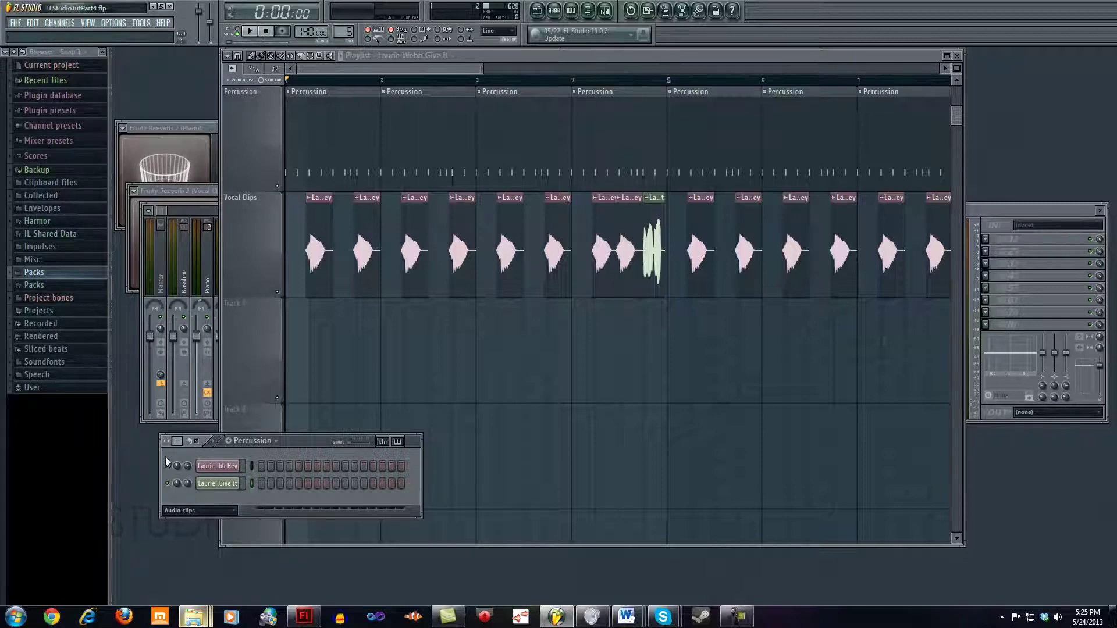
left_click(214, 513)
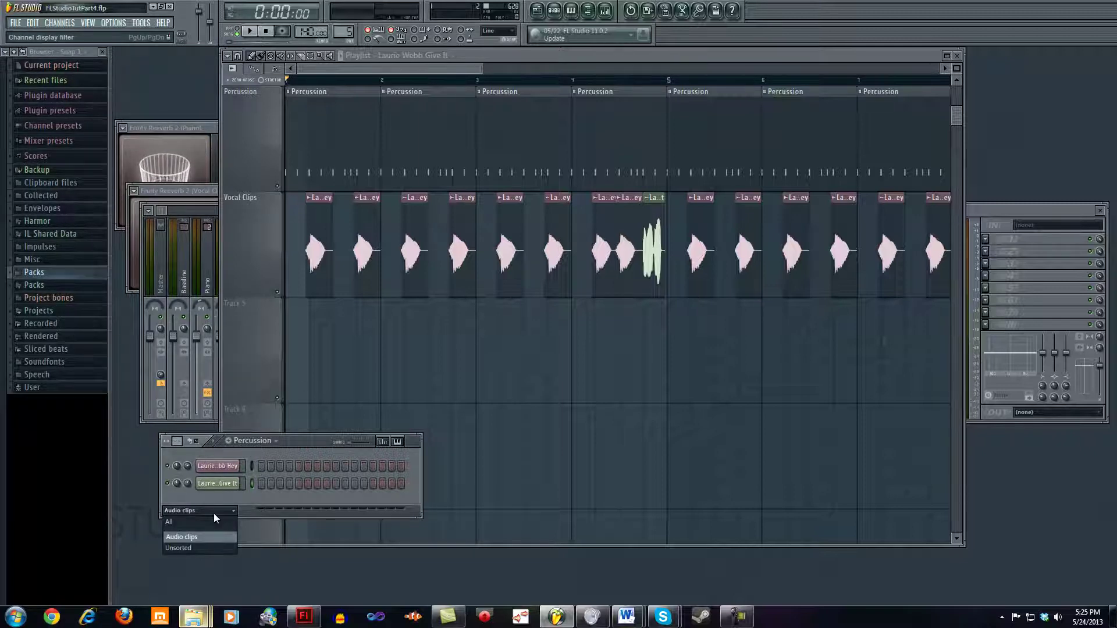
left_click(210, 526)
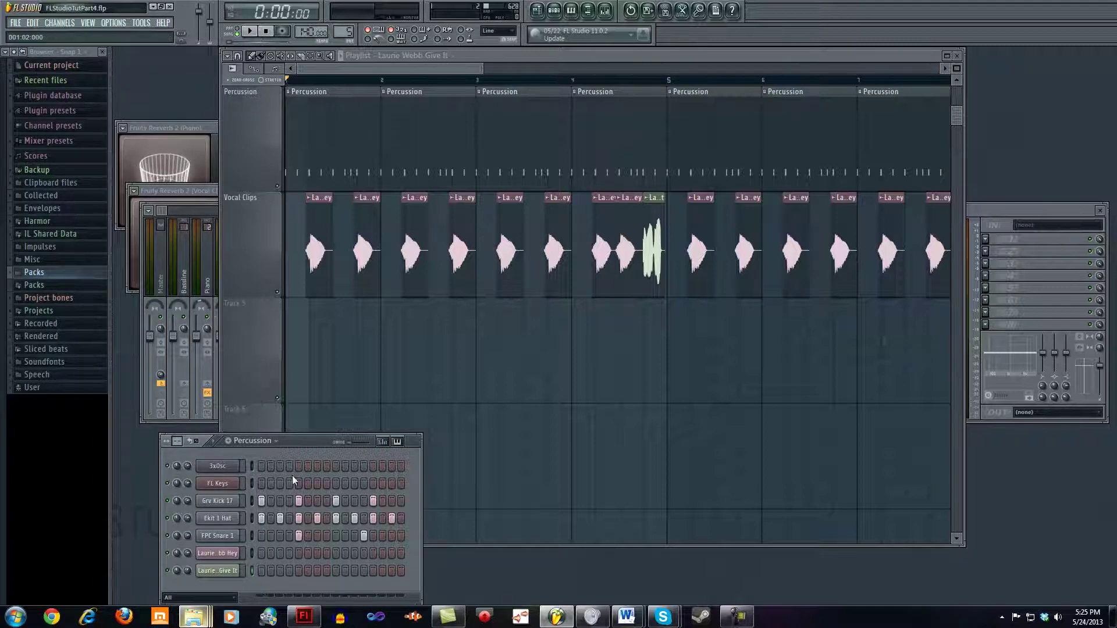
Filter the channel rack to show only Audio clips and open the Hey vocal channel's settings.
left_click(192, 597)
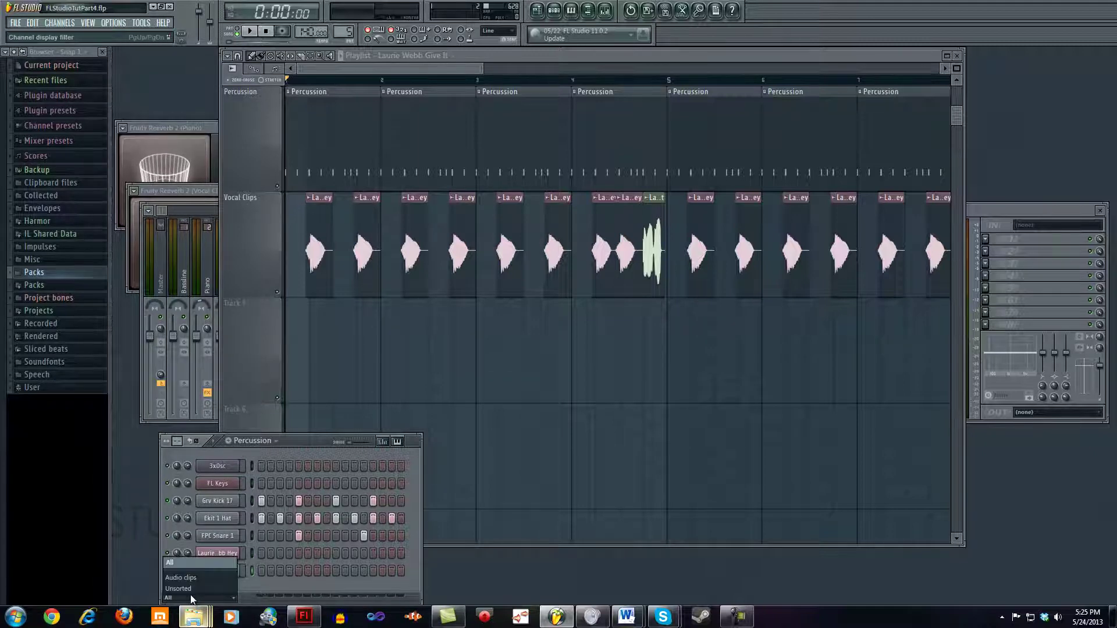
left_click(194, 578)
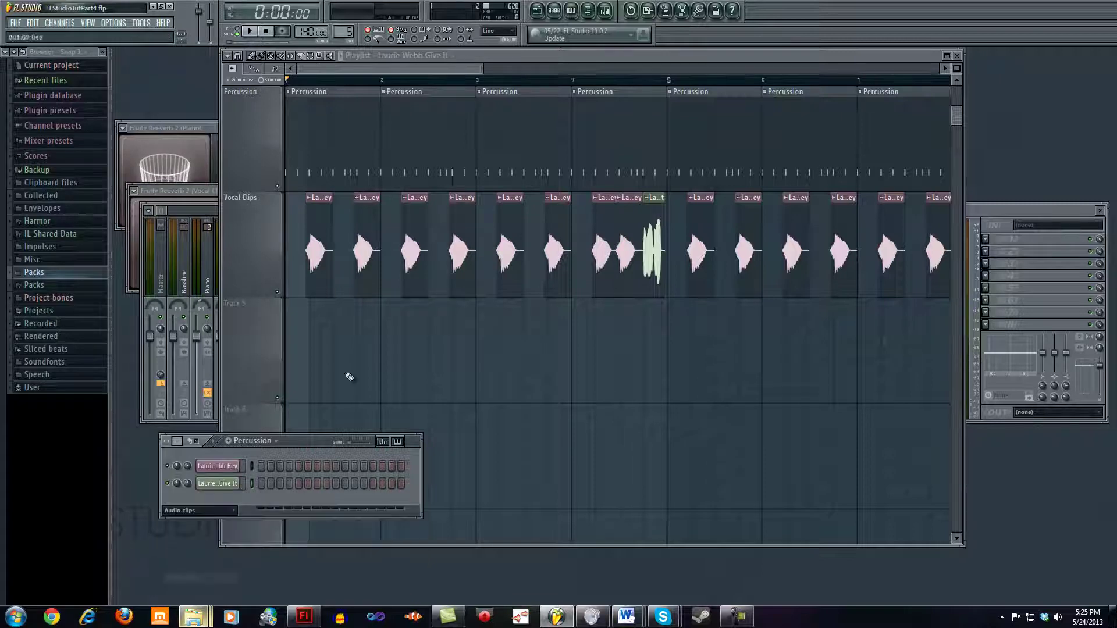
left_click(231, 466)
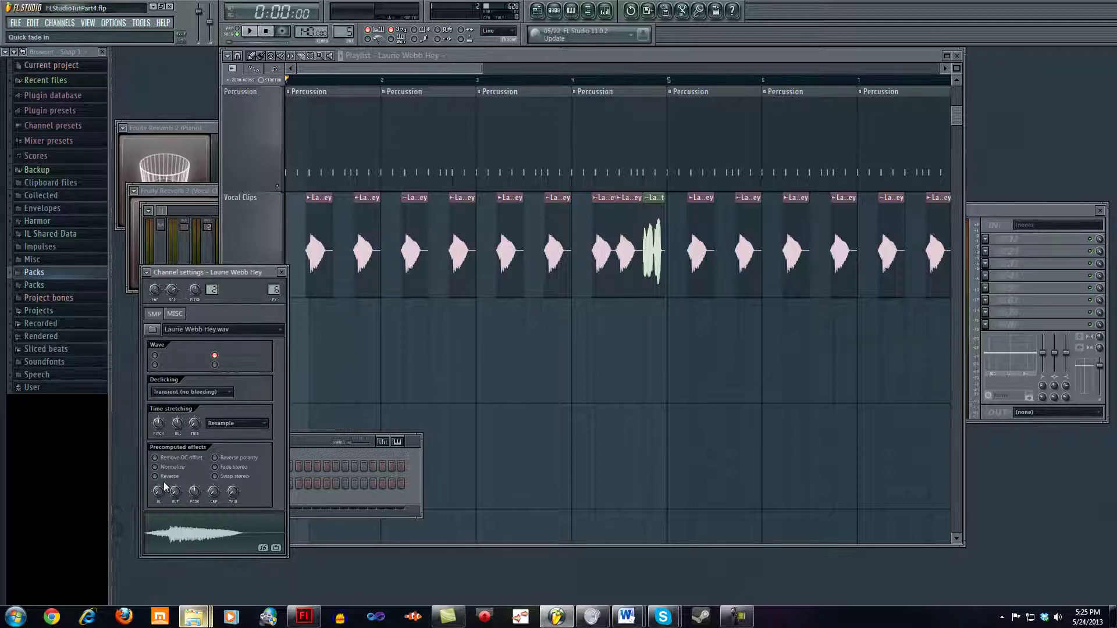
Try the fade-in and pogo precomputed effects on the Hey vocal sample, raising pogo to 100% and resetting it.
left_click_drag(157, 497, 154, 589)
left_click_drag(195, 490, 196, 394)
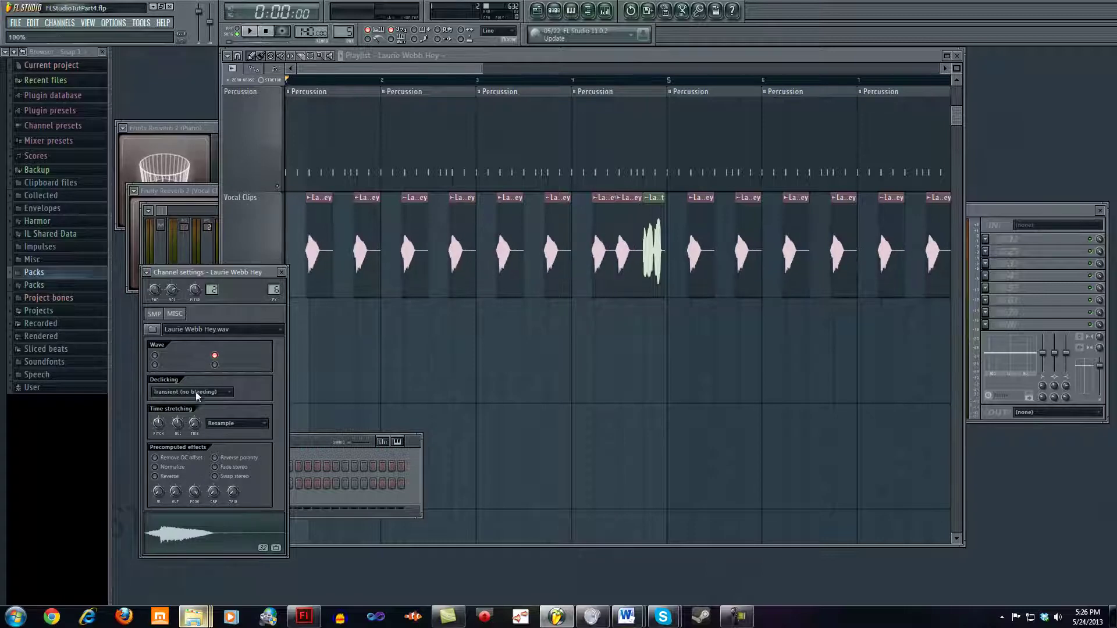
left_click_drag(186, 337, 194, 487)
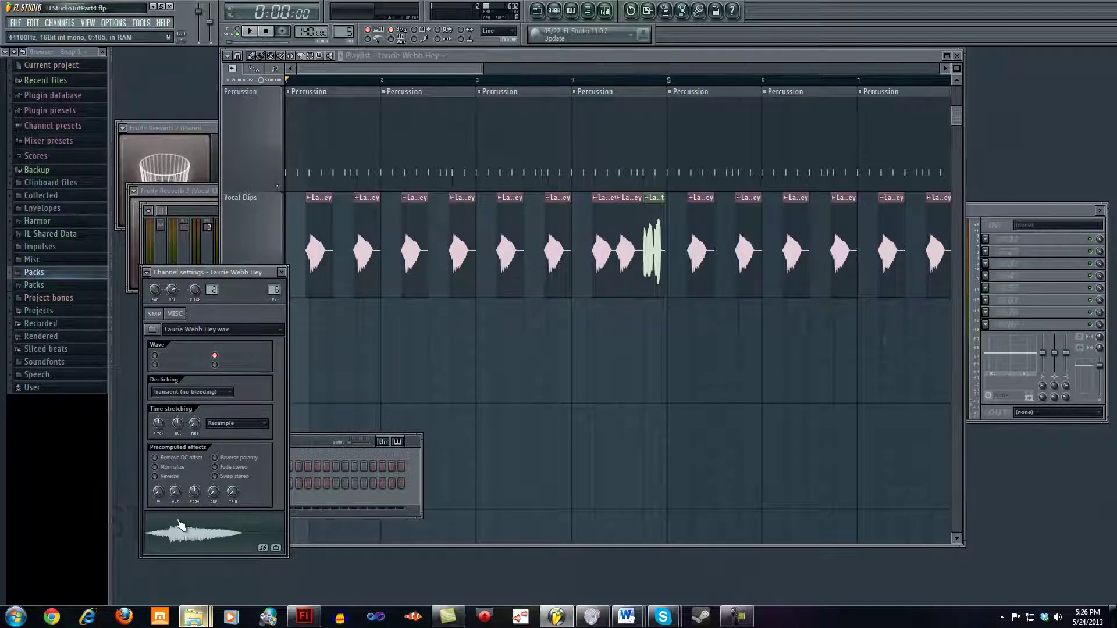
left_click_drag(197, 495, 197, 465)
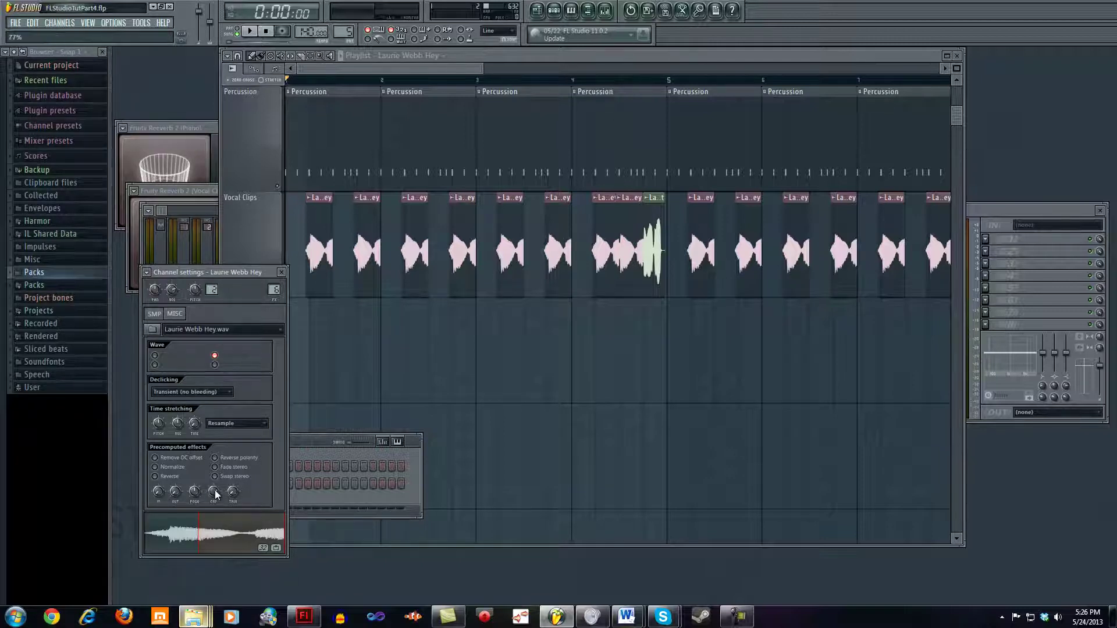
Test the Hey vocal sample's crossfade up to 100%, remove it, and trim the sample by about 8%.
left_click_drag(214, 490, 230, 586)
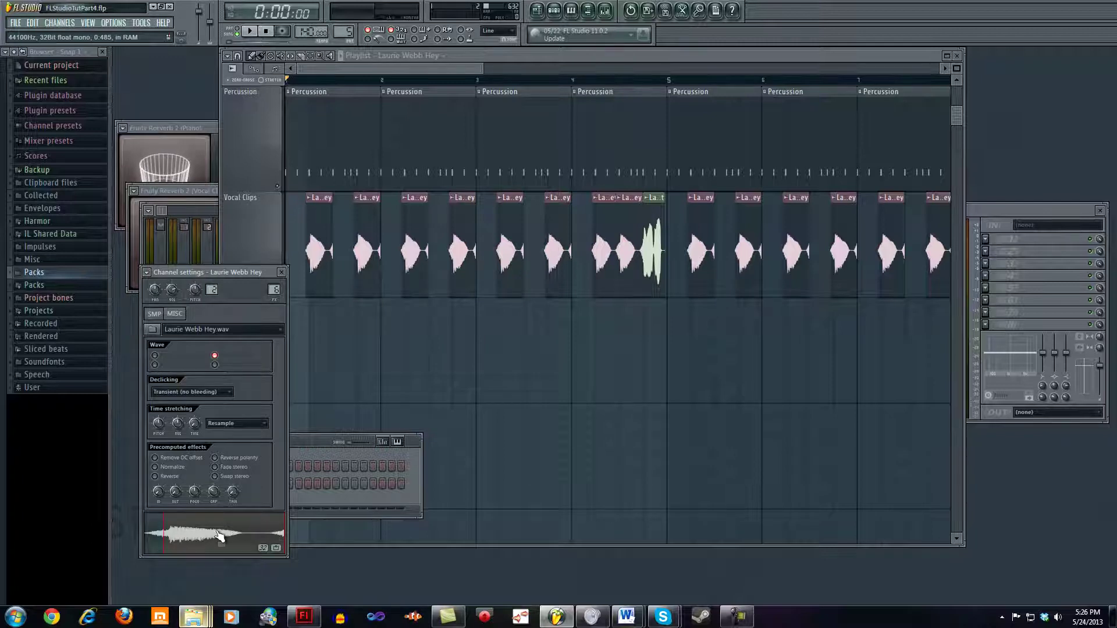
left_click_drag(214, 492, 219, 435)
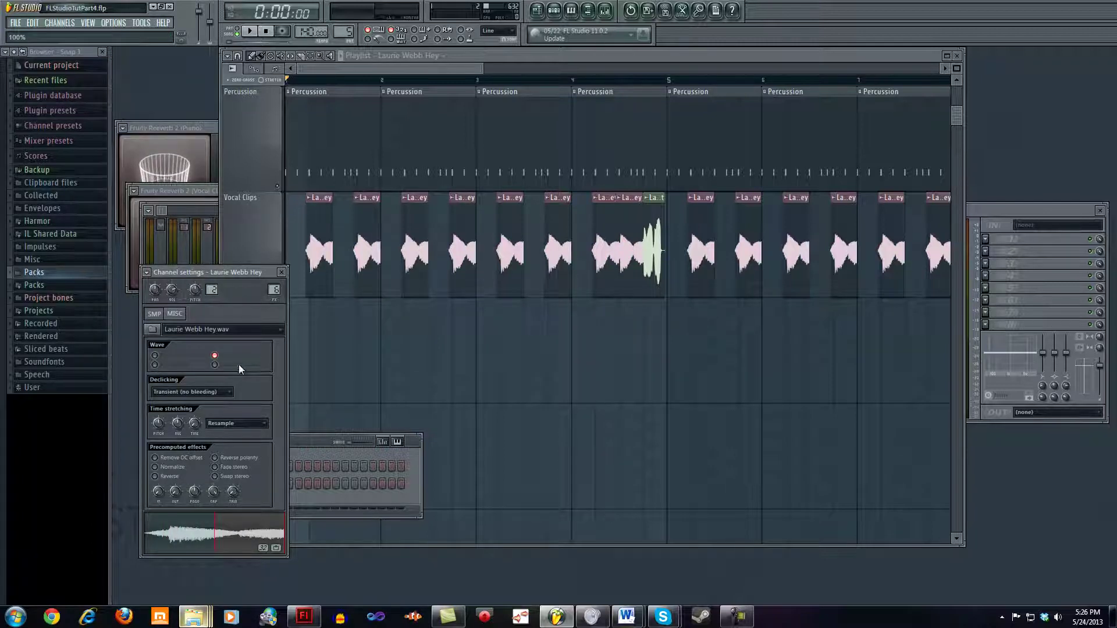
left_click_drag(214, 491, 228, 540)
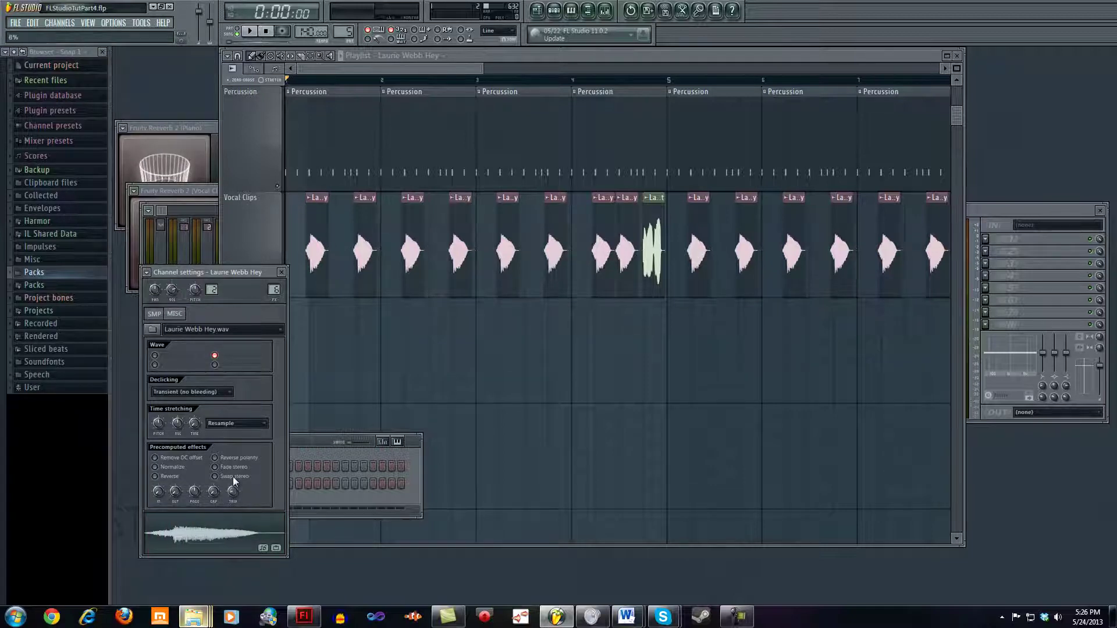
mouse_move(232, 496)
left_mouse_down()
mouse_move(232, 477)
mouse_move(233, 486)
left_mouse_up()
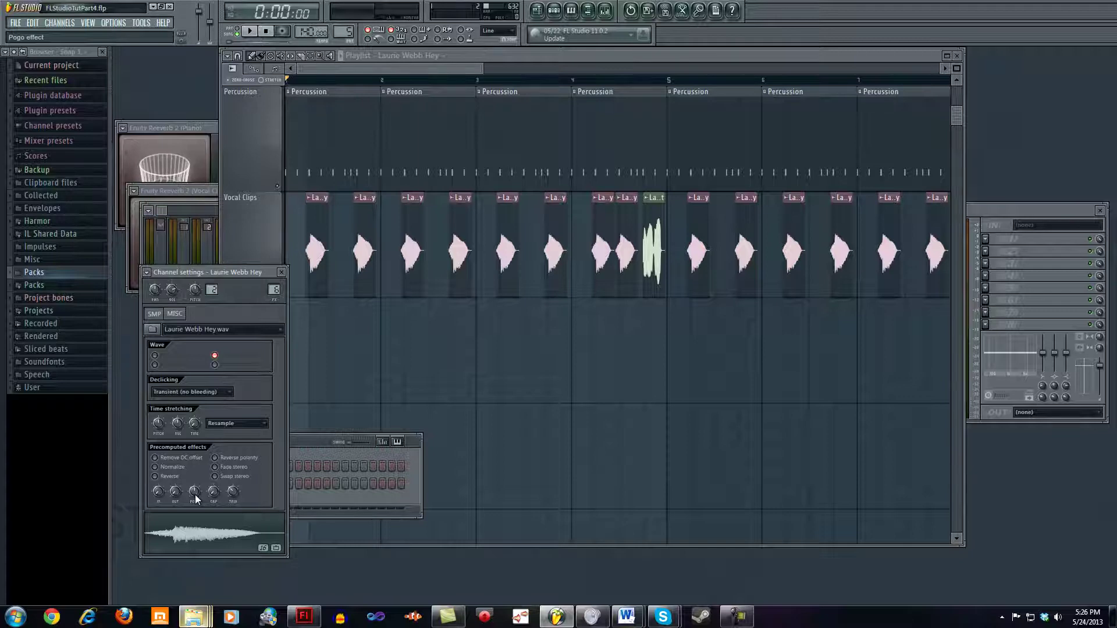
Sweep the Hey vocal sample's pogo effect through low and high amounts and return it to neutral.
left_click_drag(196, 499, 197, 529)
left_click_drag(195, 491, 189, 400)
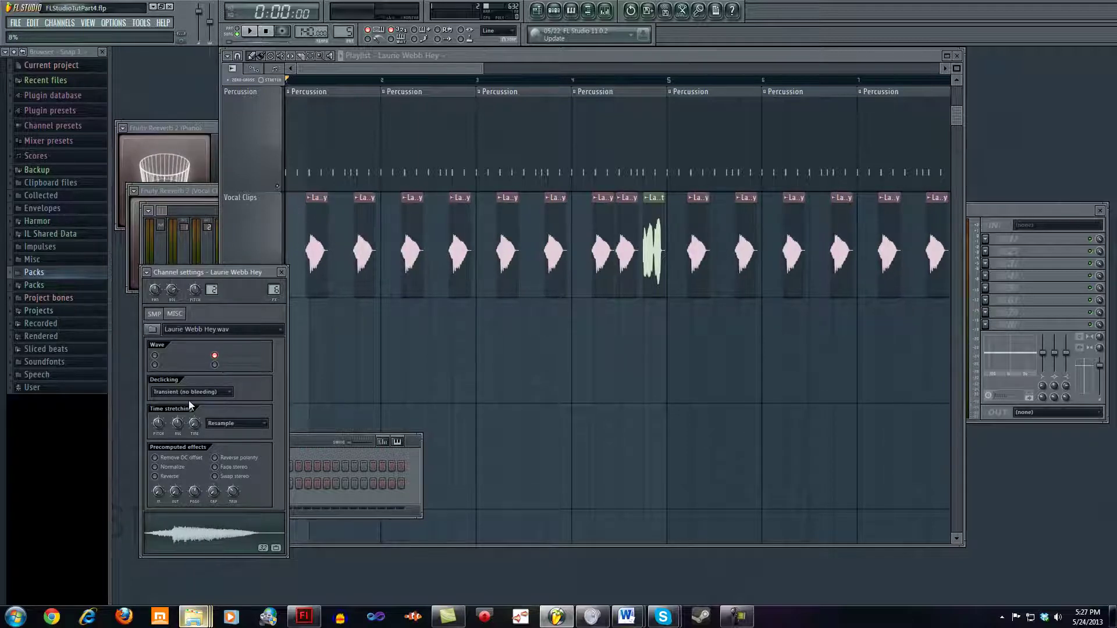
left_click_drag(184, 256, 190, 568)
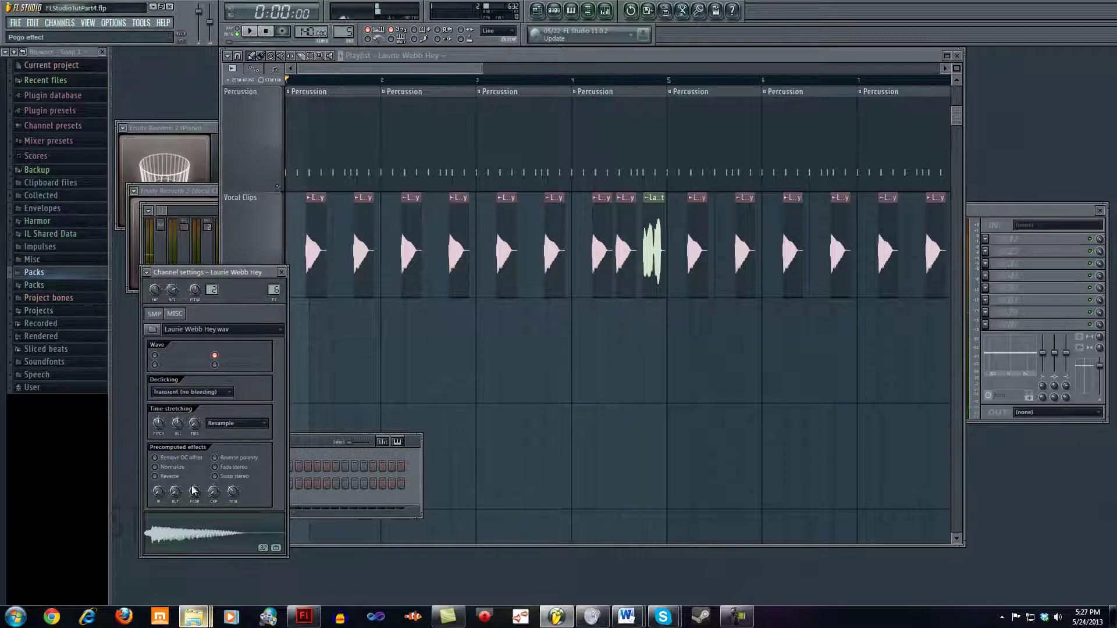
left_click_drag(196, 498, 187, 412)
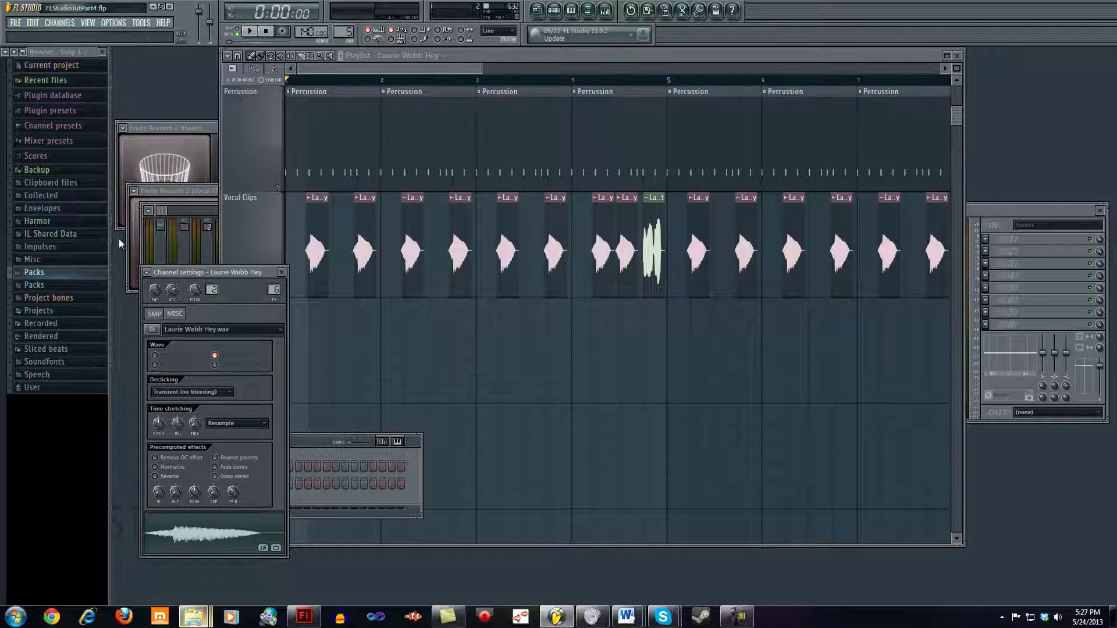
Try shifting the Hey vocal channel's pitch up and down, including +102 cents, and reset it.
left_click_drag(186, 272, 177, 256)
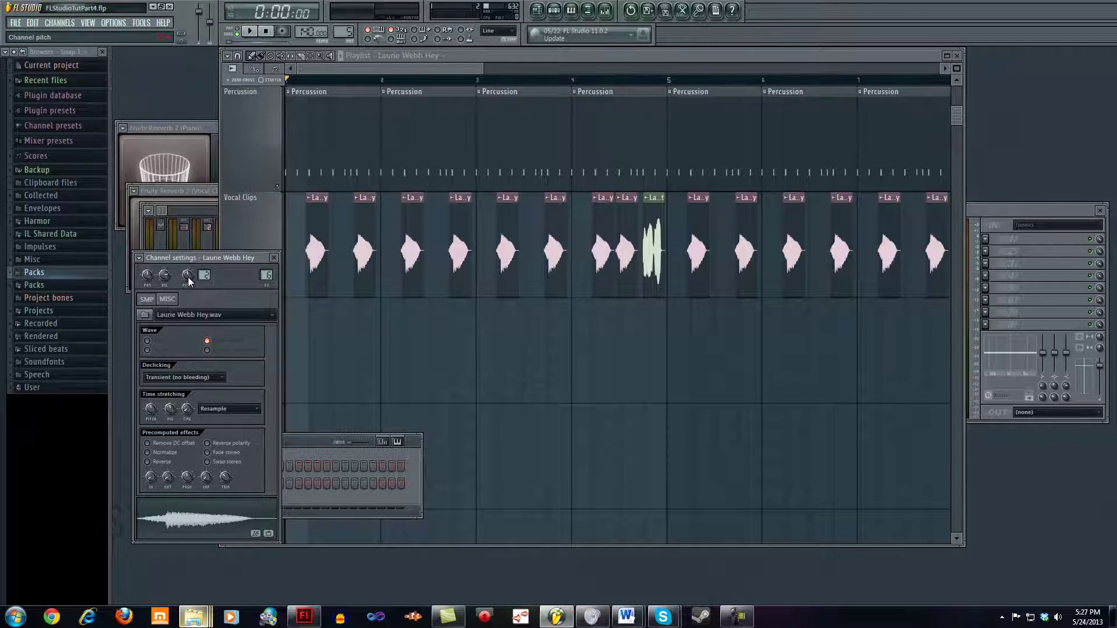
mouse_move(187, 276)
left_mouse_down()
mouse_move(193, 210)
mouse_move(186, 273)
left_mouse_up()
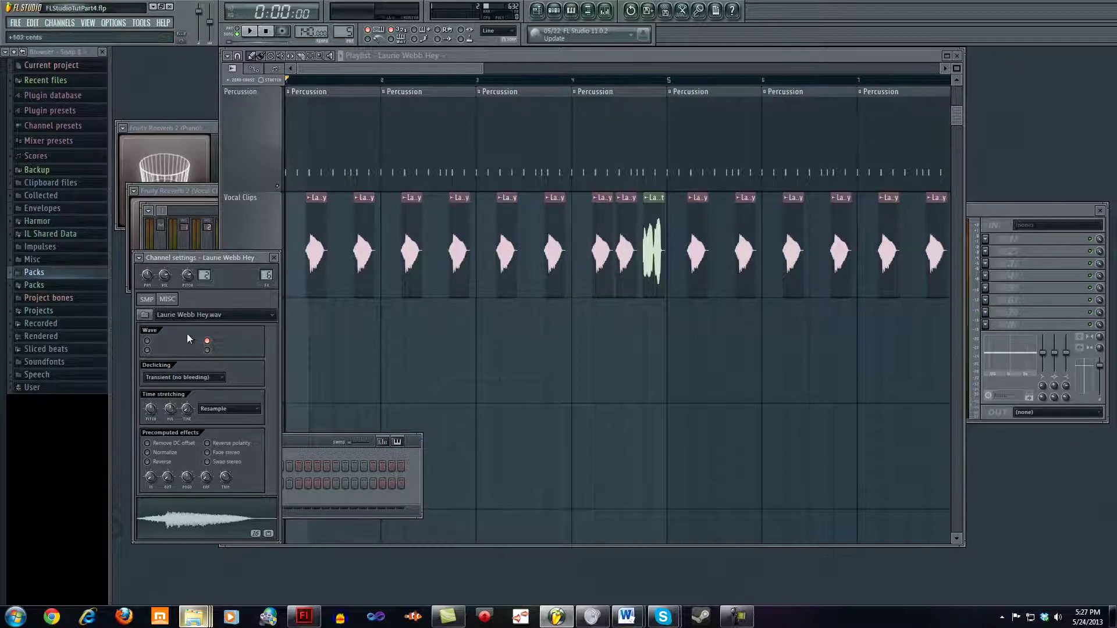
left_click_drag(187, 370, 185, 390)
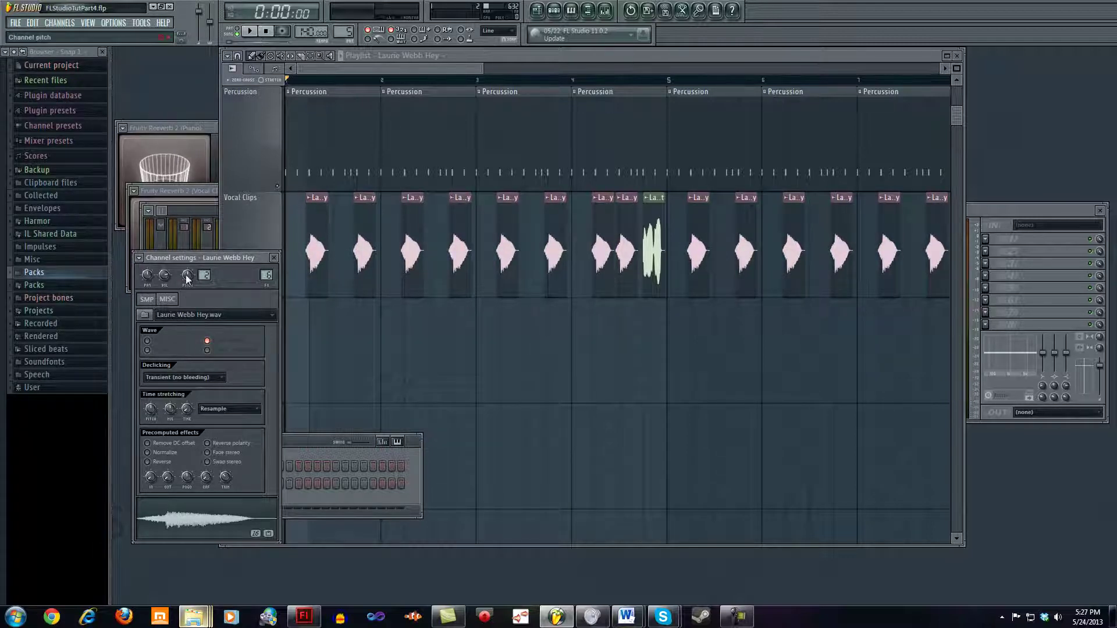
mouse_move(186, 280)
left_mouse_down()
mouse_move(193, 346)
mouse_move(168, 214)
mouse_move(184, 273)
left_mouse_up()
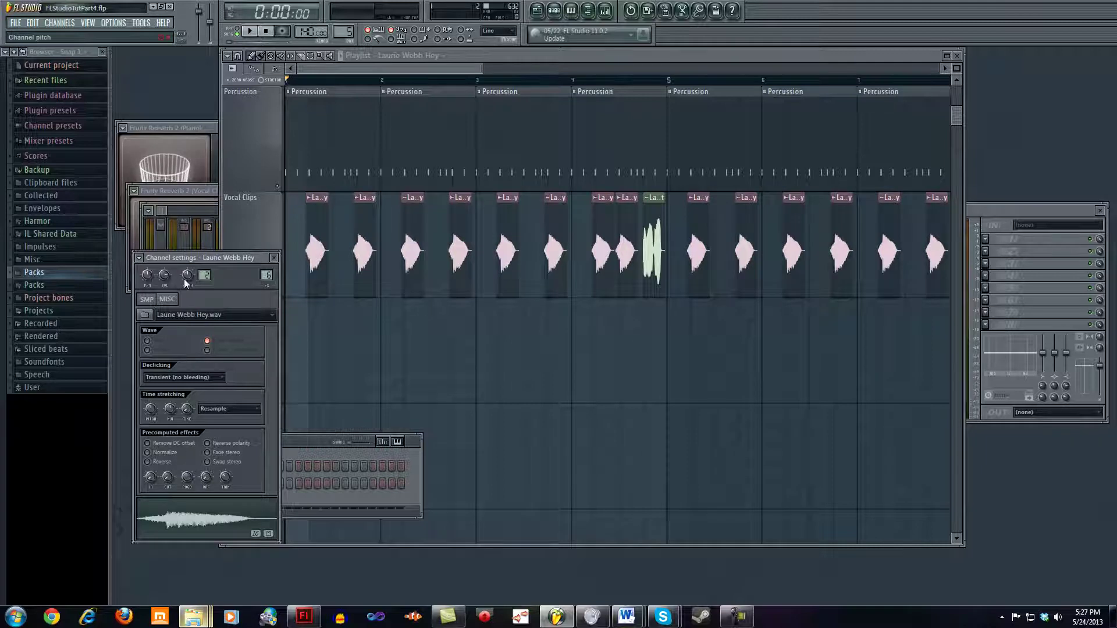
Move the channel settings window slightly higher and play the song briefly from the start.
mouse_move(199, 258)
left_mouse_down()
mouse_move(273, 251)
mouse_move(204, 245)
left_mouse_up()
left_click(249, 31)
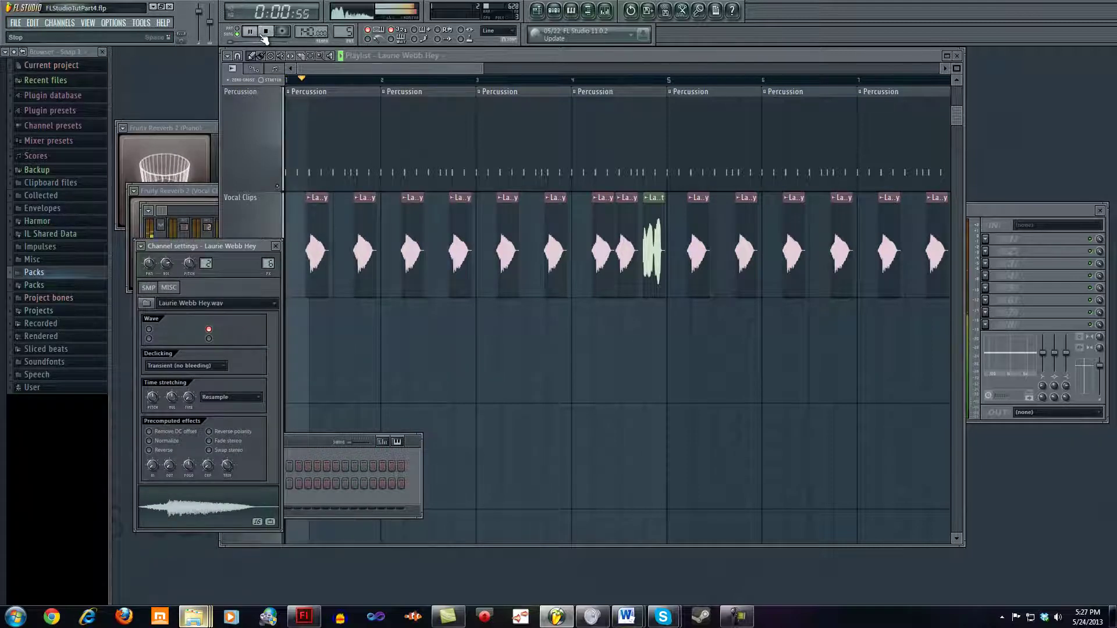
left_click(265, 32)
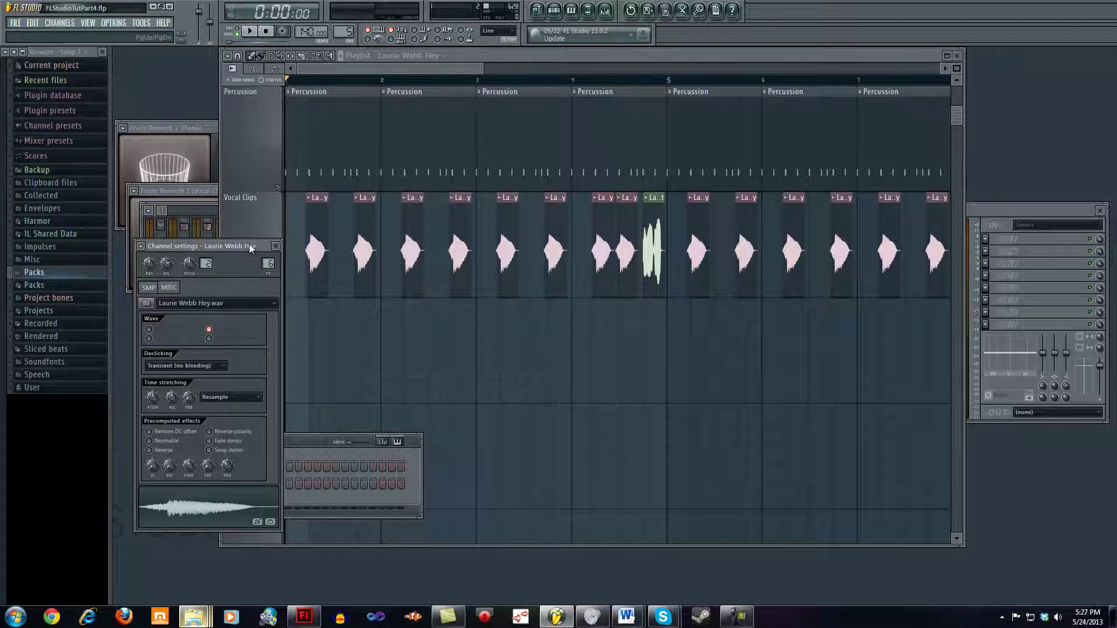
Close the Hey vocal channel's settings and bring the mixer forward.
mouse_move(249, 245)
left_mouse_down()
mouse_move(254, 232)
mouse_move(247, 256)
left_mouse_up()
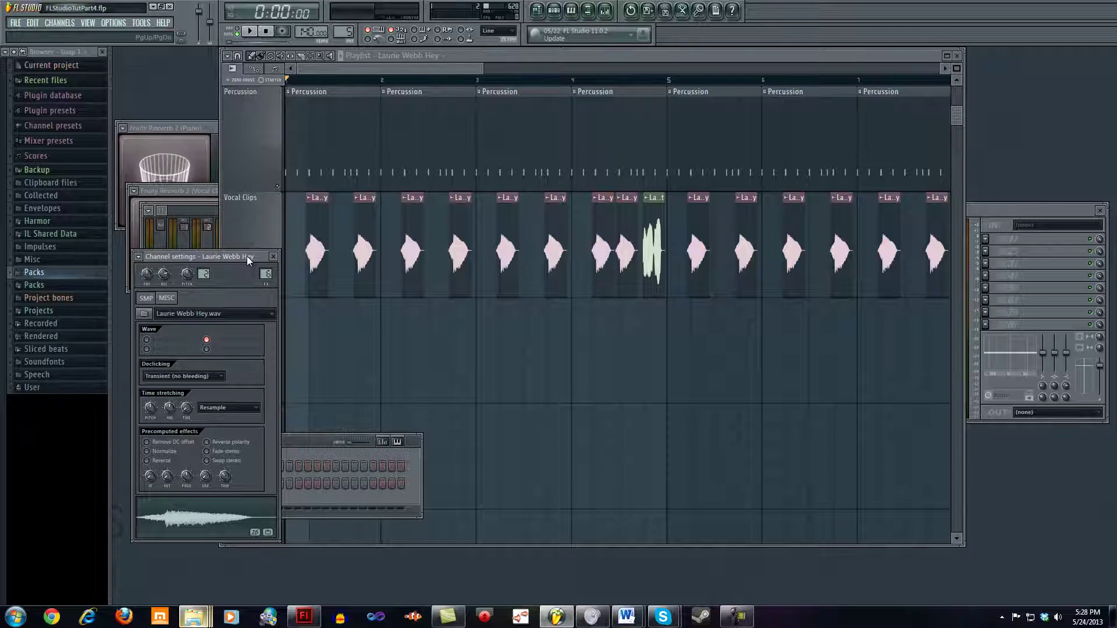
left_click(272, 256)
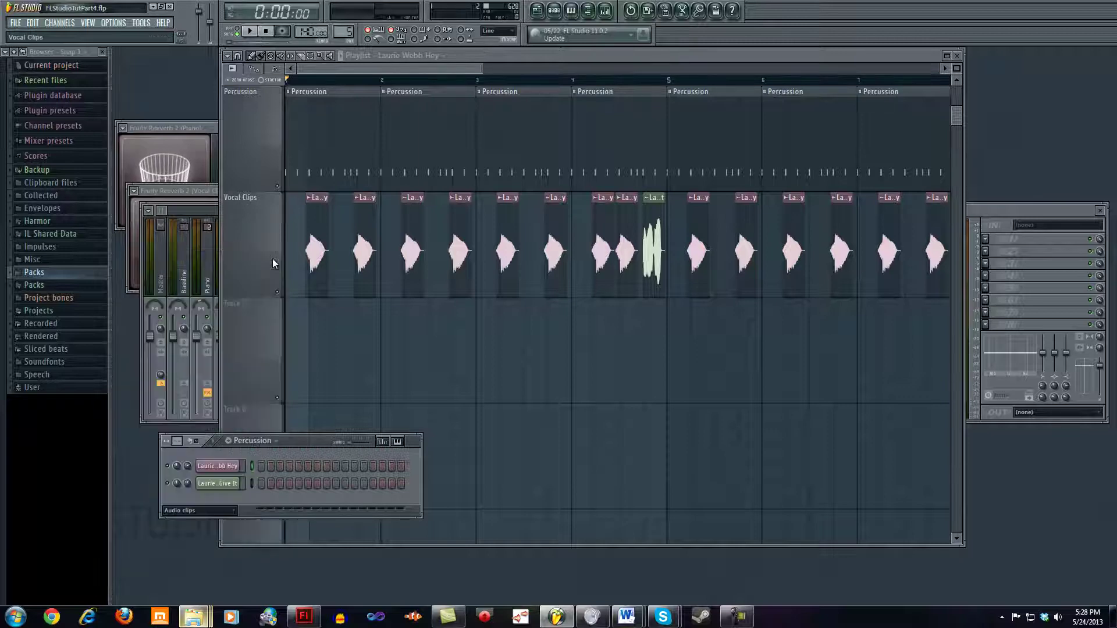
left_click(166, 213)
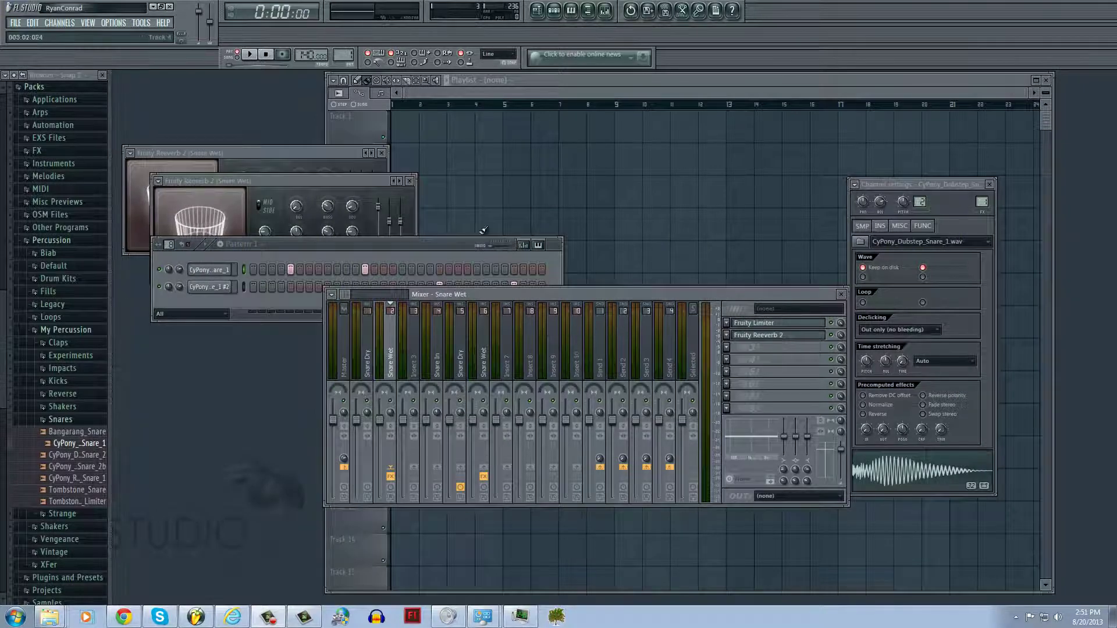
Examine the routing and effects of Snare Dry and Snare Wet on mixer tracks 1 and 2, and play the pattern.
left_click(367, 357)
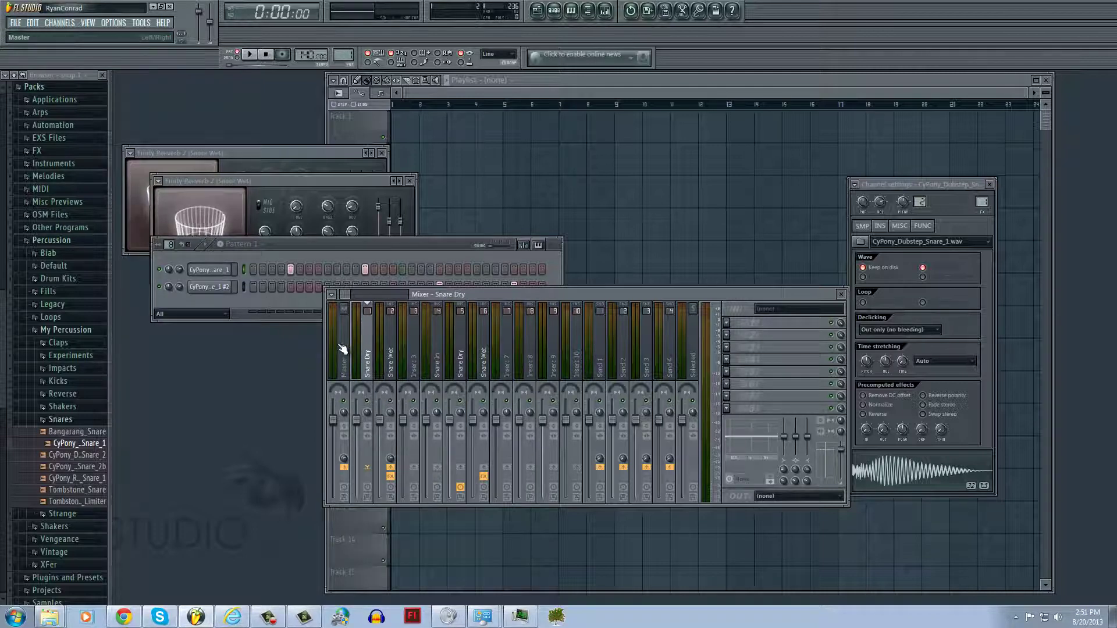
left_click(391, 352)
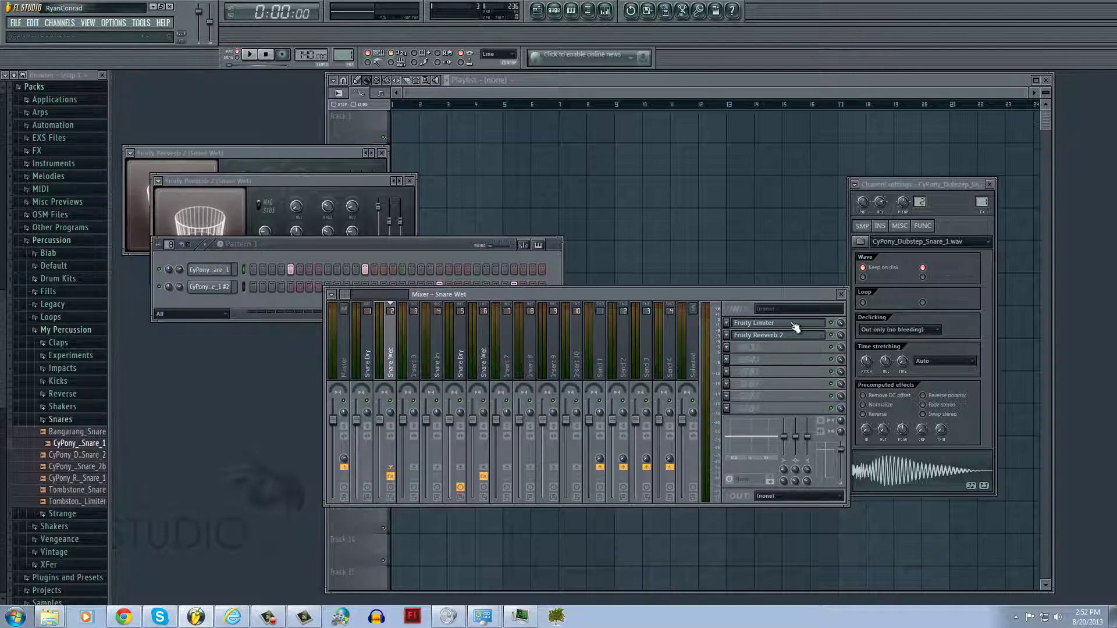
left_click(370, 360)
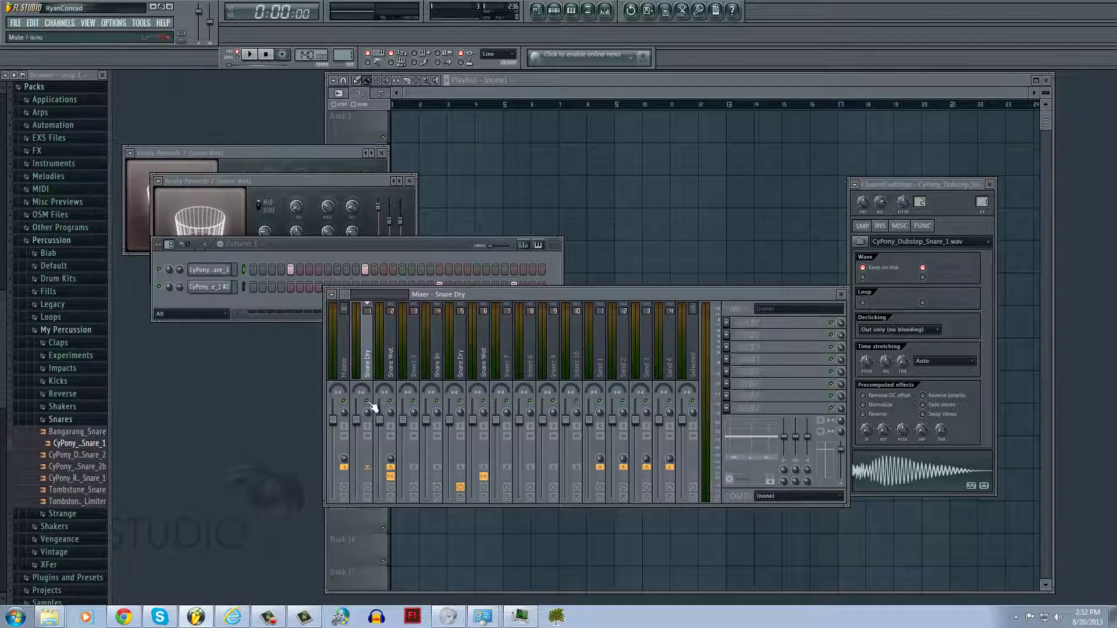
left_click(249, 54)
left_click(268, 54)
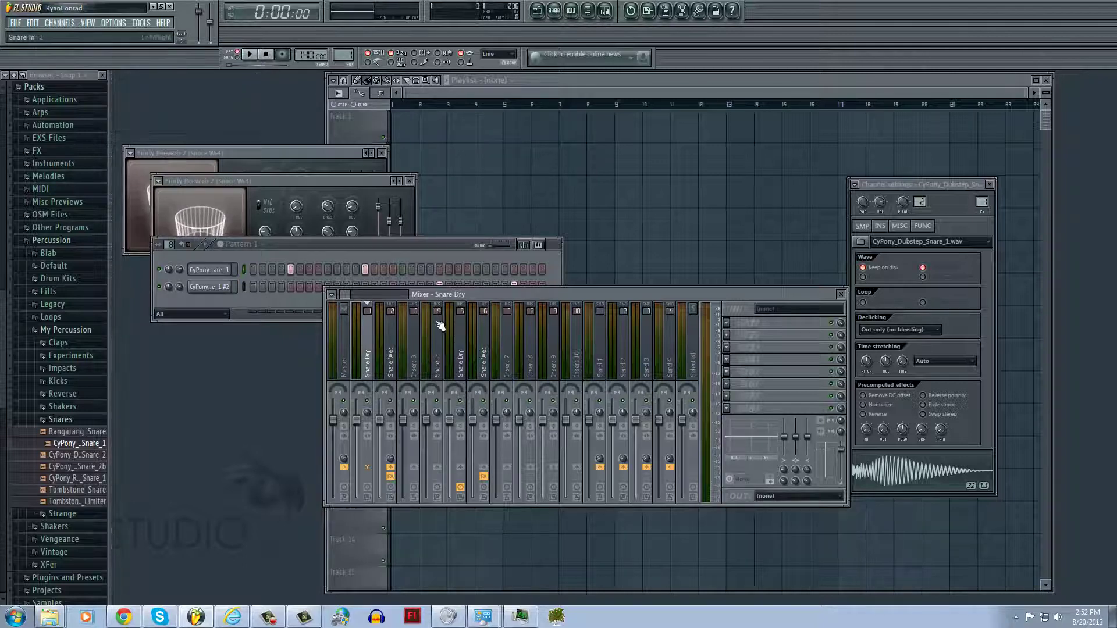
Inspect the Snare In, Snare Dry and Snare Wet chain on mixer tracks 4 to 6, and play the pattern.
left_click(441, 352)
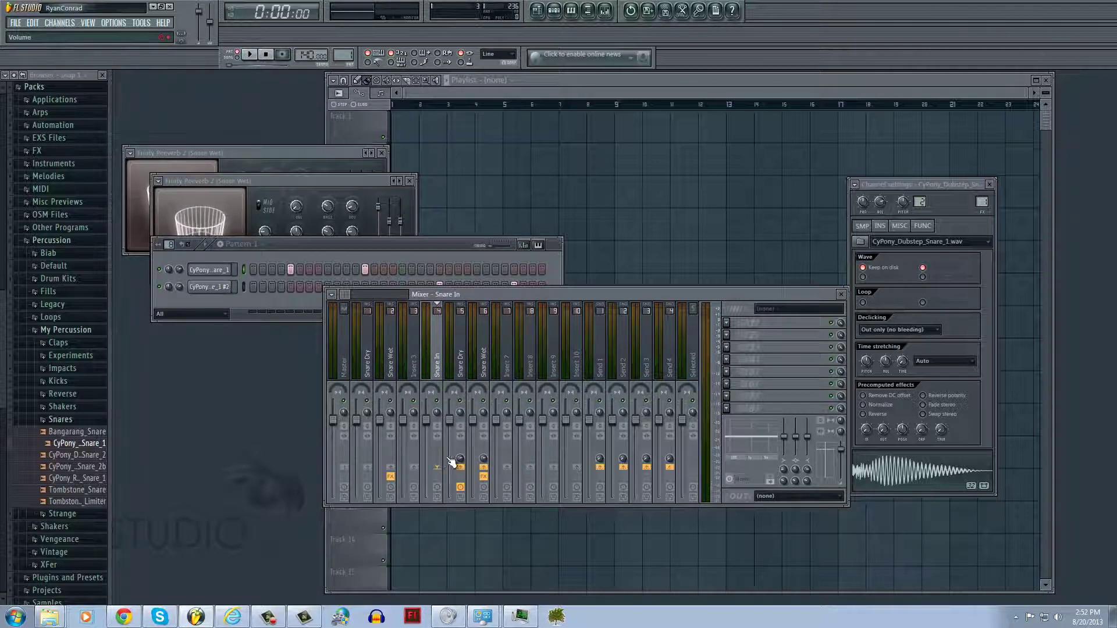
left_click(453, 361)
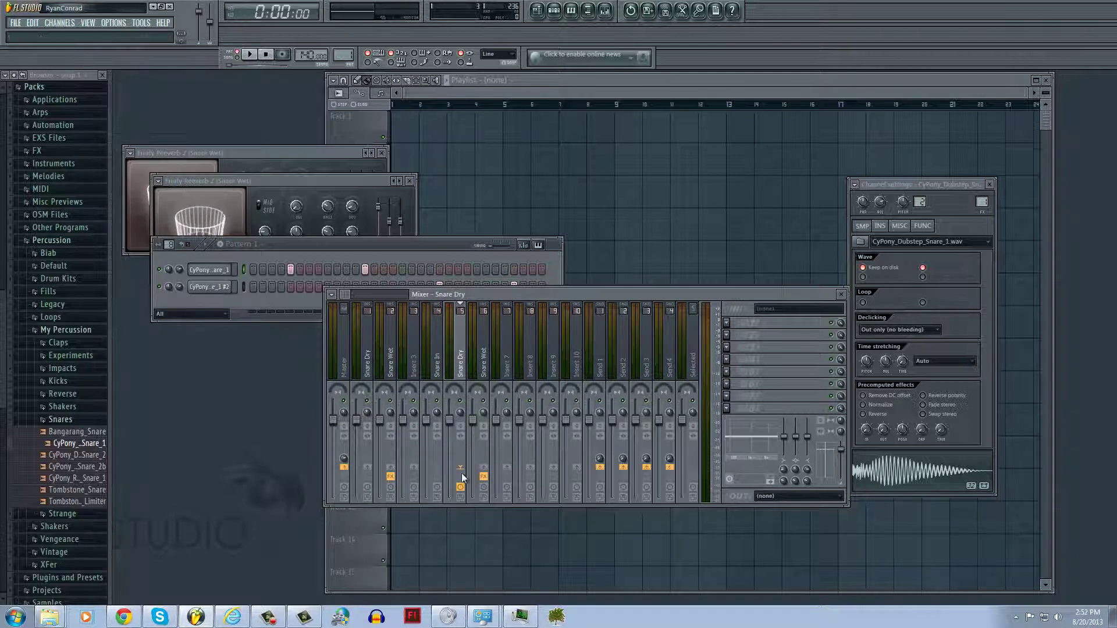
left_click(481, 352)
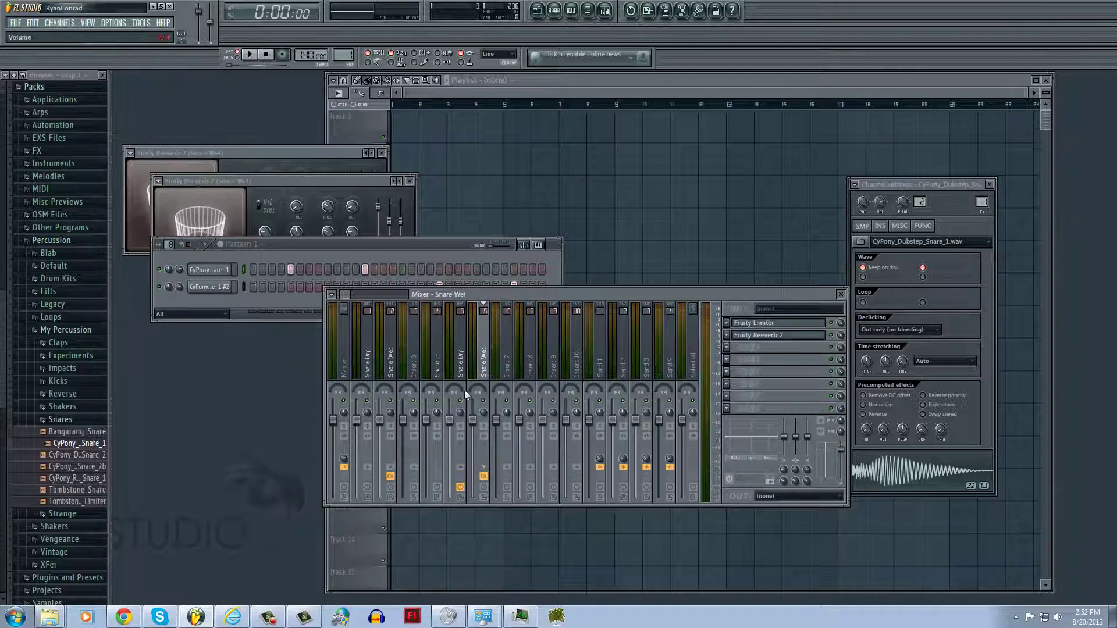
left_click(251, 55)
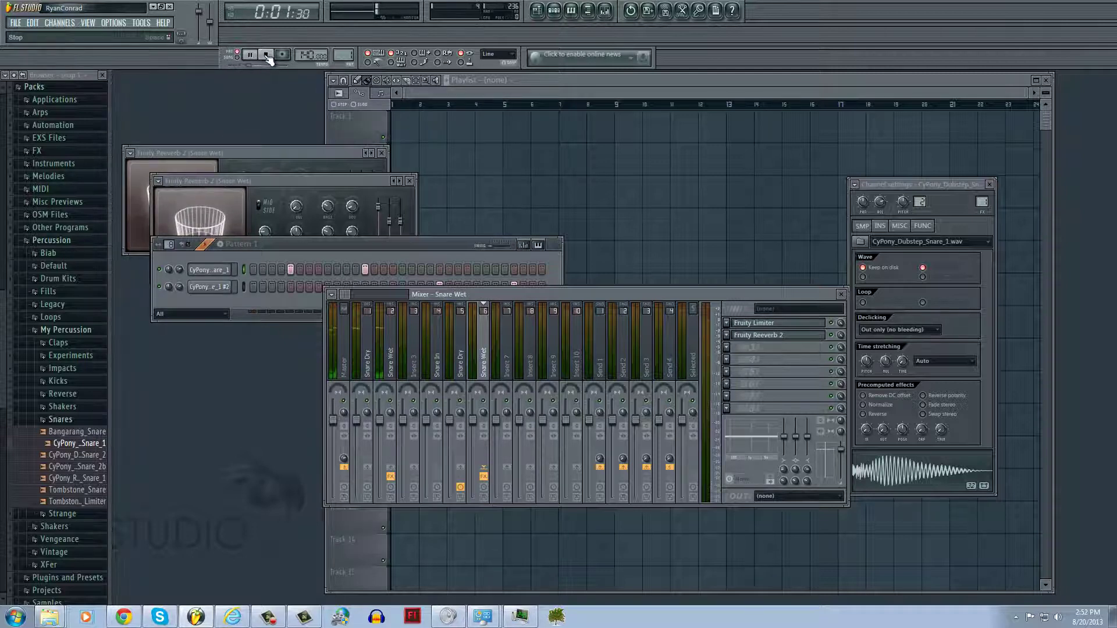
left_click(267, 56)
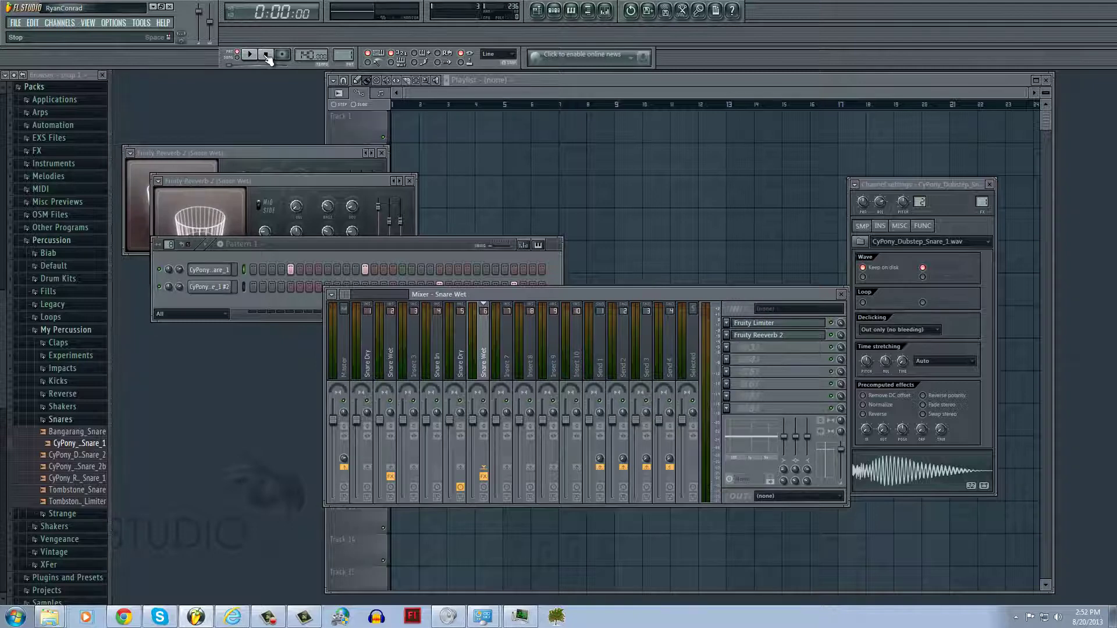
Compare the Snare In track's sends with the routing of Snare Dry and Snare Wet on mixer tracks 1 and 2.
left_click(443, 367)
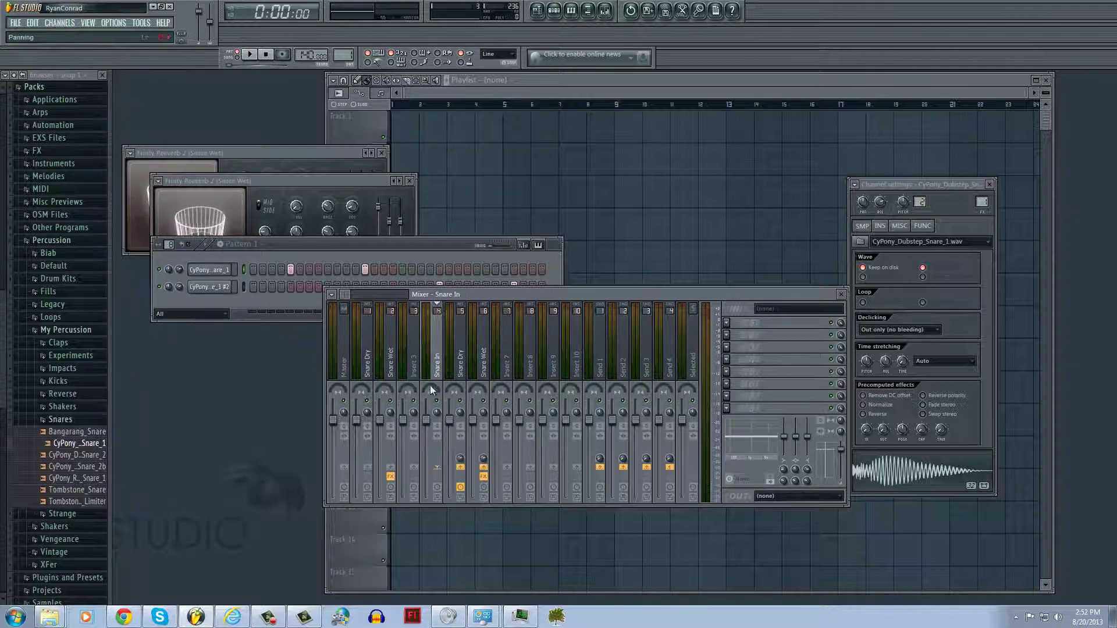
left_click(367, 368)
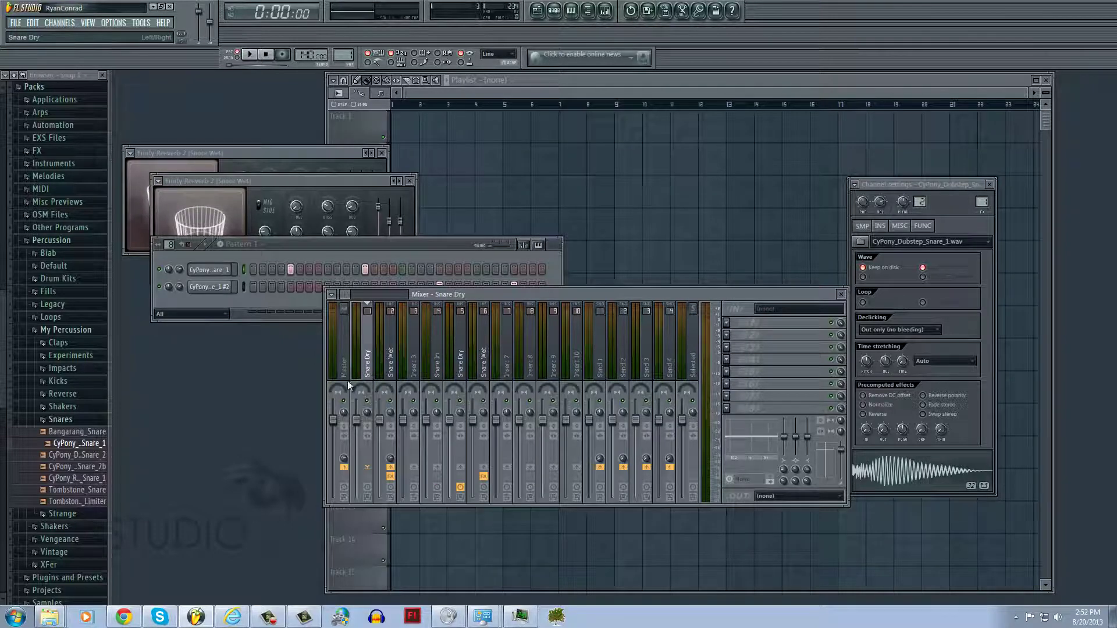
left_click(390, 352)
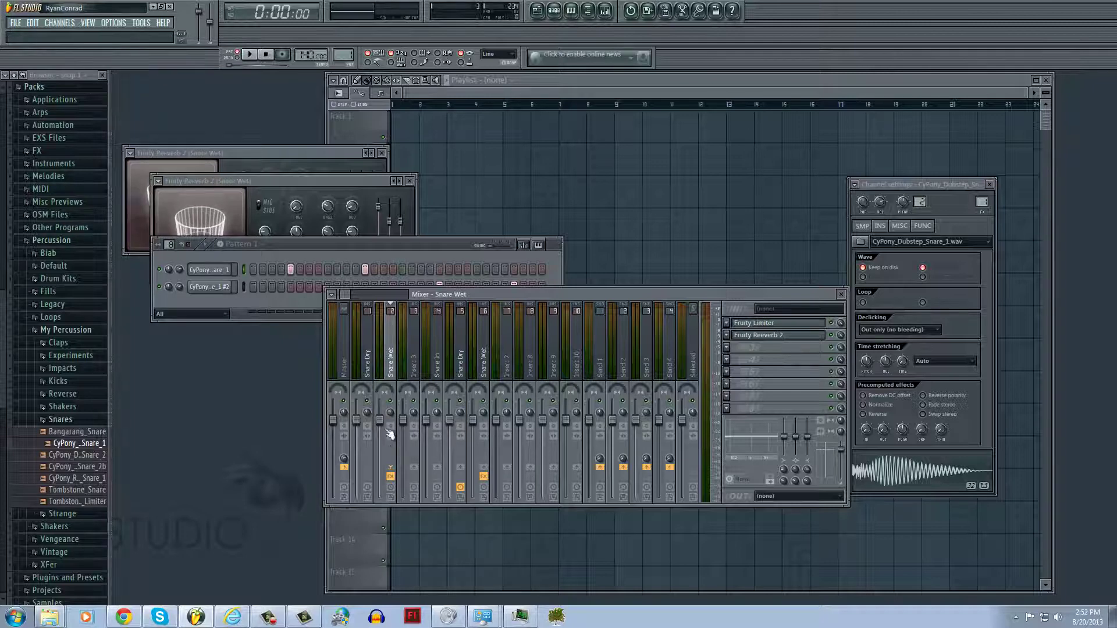
left_click(367, 368)
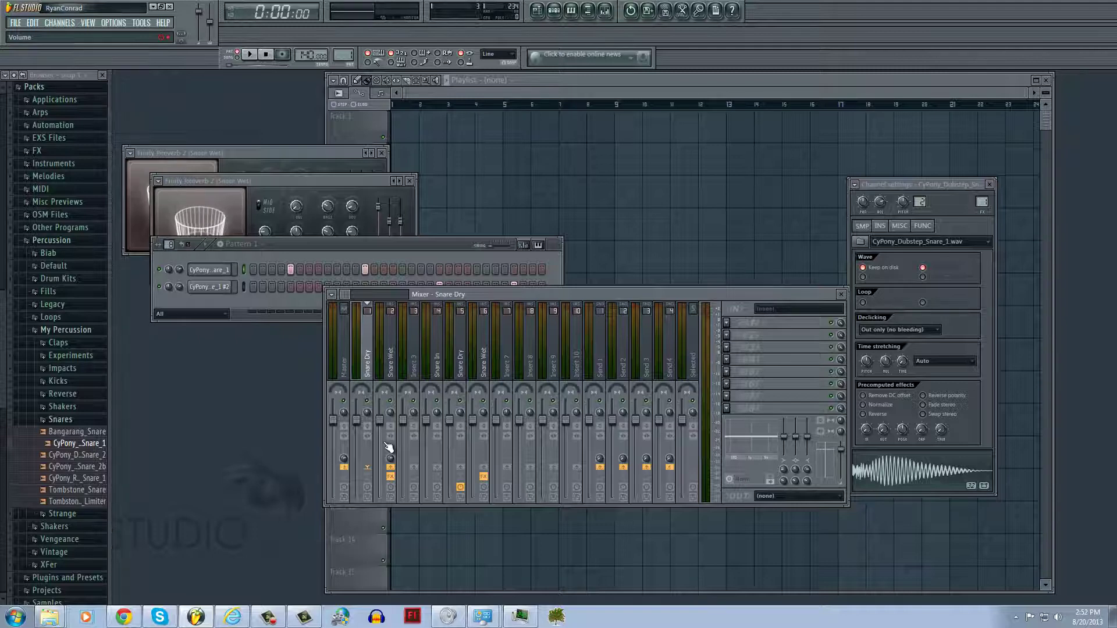
Review how the Snare In, Snare Dry and Snare Wet tracks 4 to 6 route to each other and the Master.
left_click(437, 367)
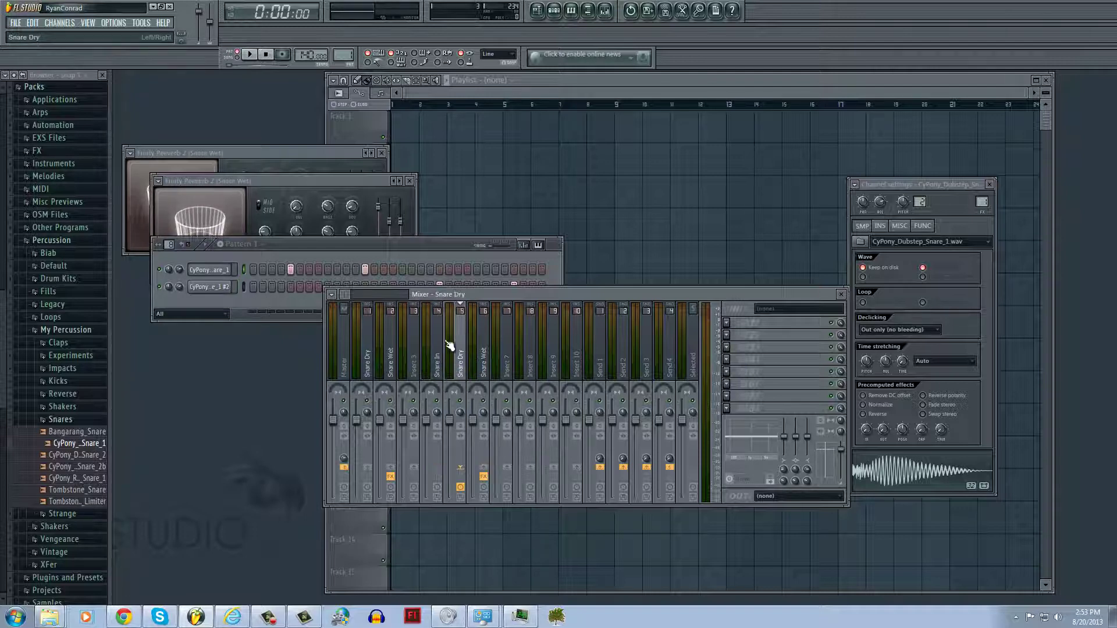
left_click(484, 363)
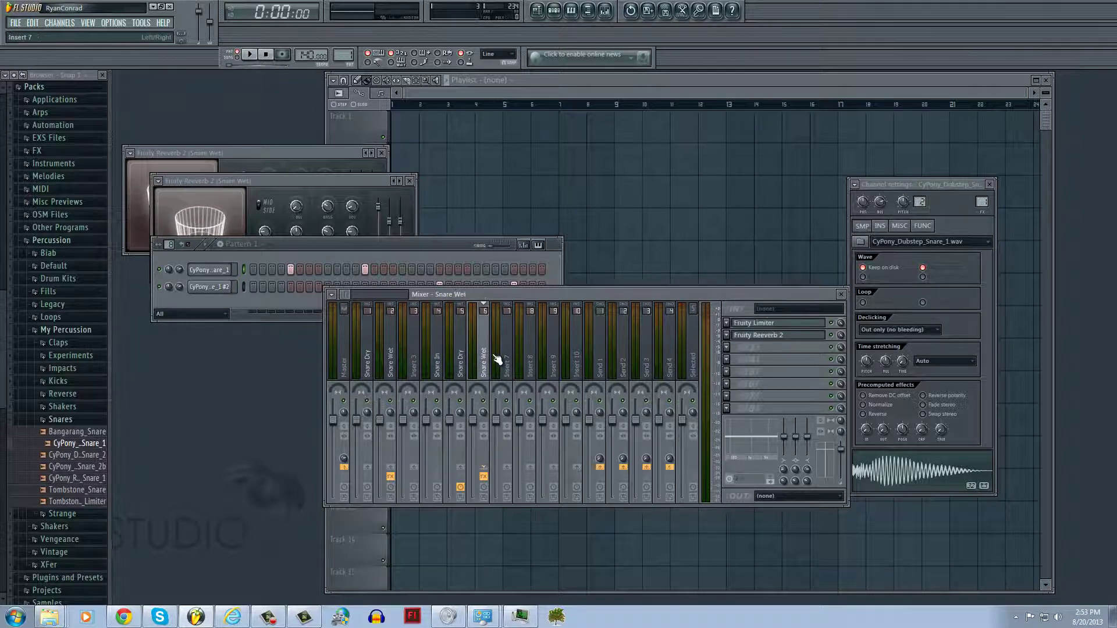
left_click(350, 375)
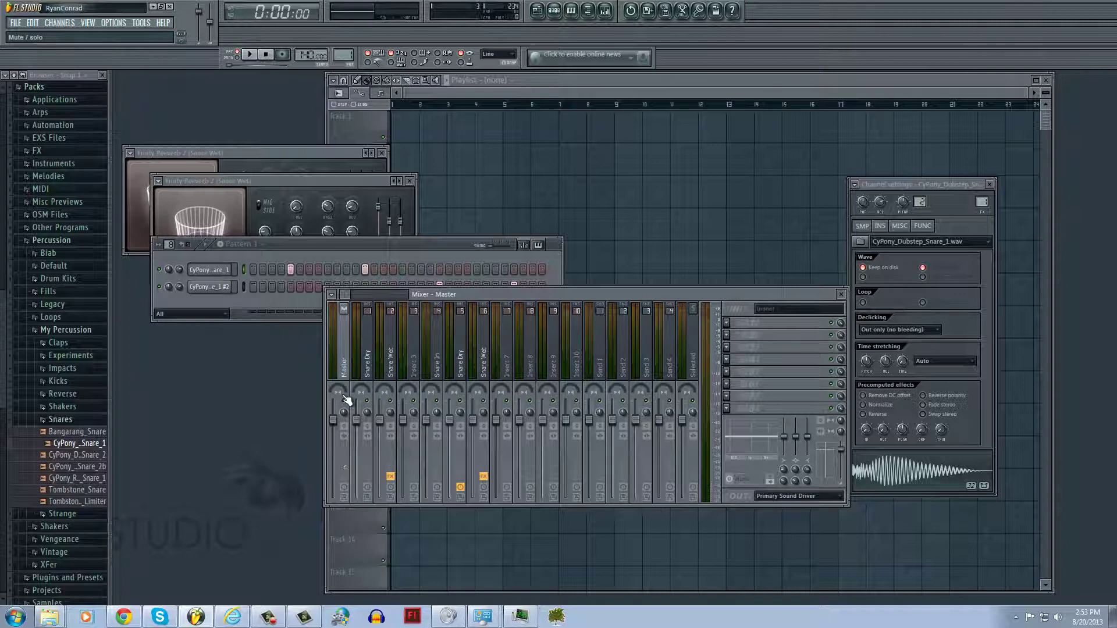
left_click(435, 352)
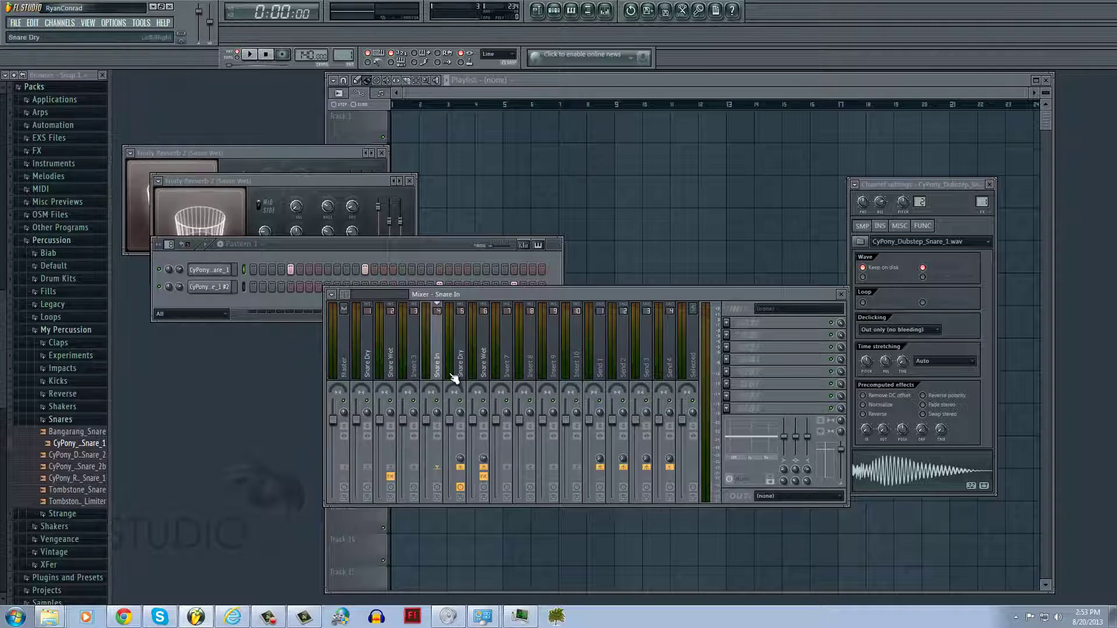